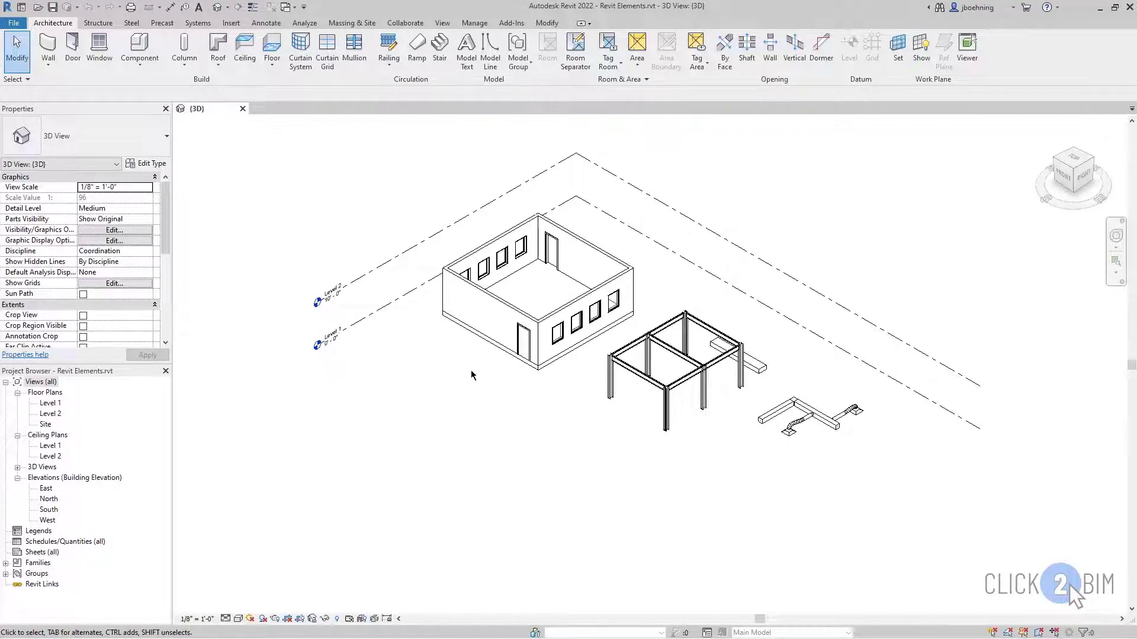
- Zoom in and select the front-left wall to review its Level 1 to Level 2 constraints
scroll(431, 324, up, 4)
mouse_move(432, 331)
middle_down()
mouse_move(438, 358)
mouse_move(407, 455)
middle_up()
click(516, 392)
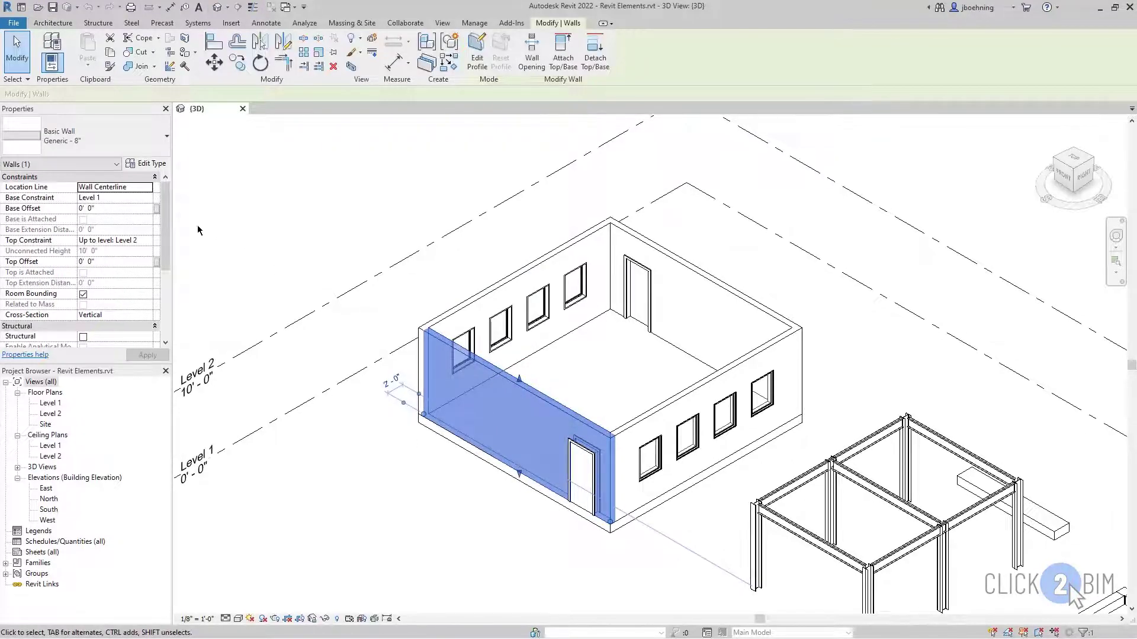
mouse_move(165, 204)
mouse_down()
mouse_move(164, 277)
mouse_move(164, 207)
mouse_up()
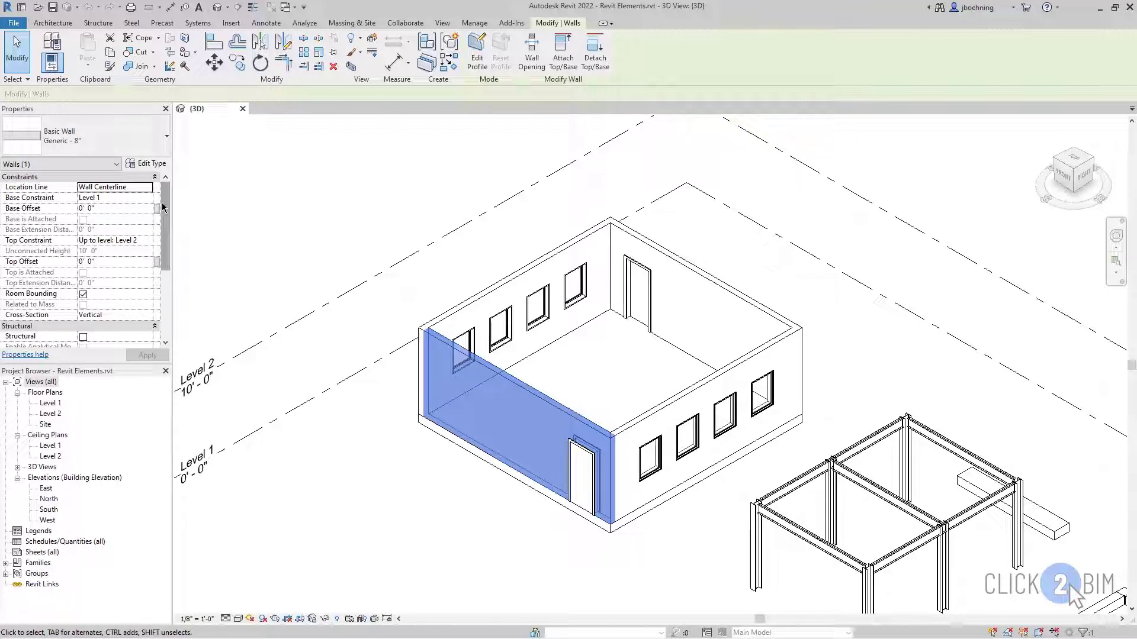
- Set the front-left wall's Top Constraint to Unconnected with a 20 ft Unconnected Height
click(149, 240)
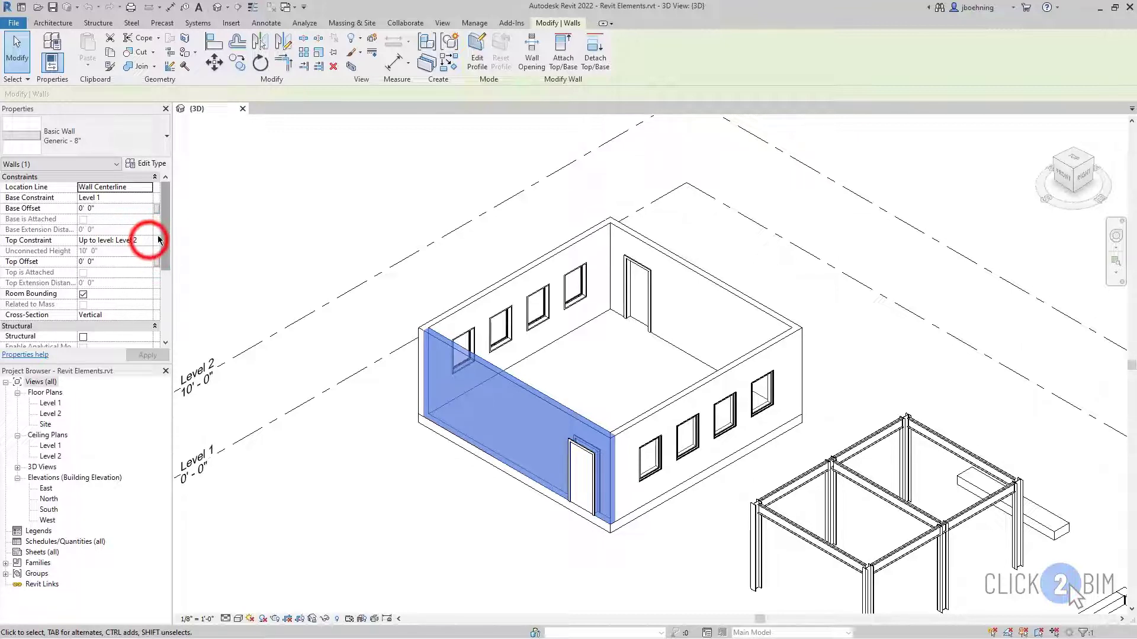
click(148, 240)
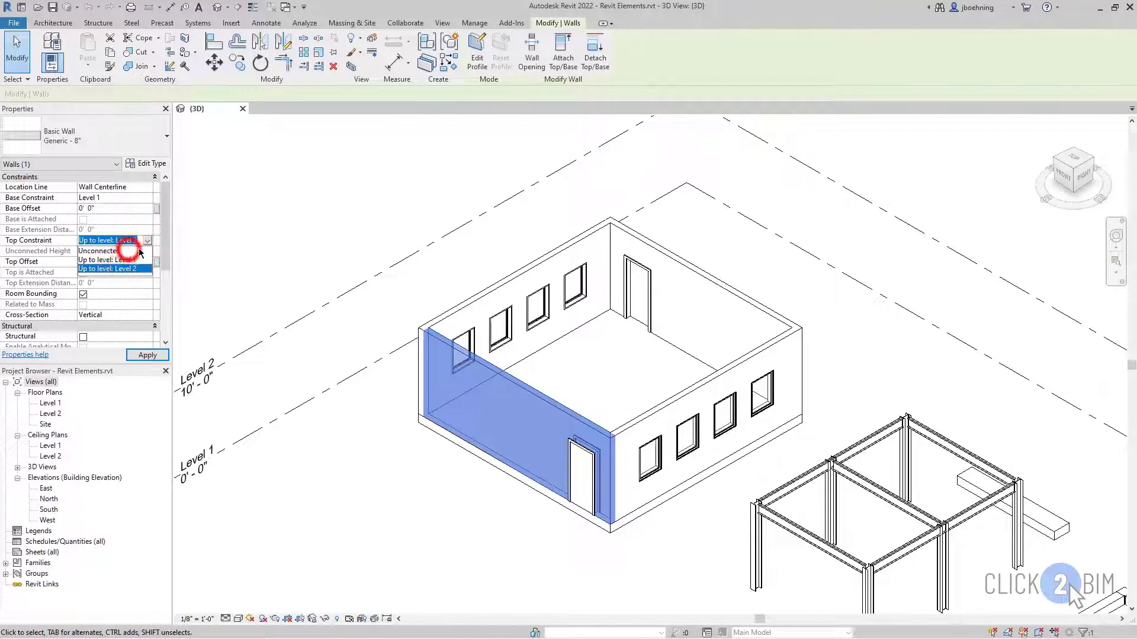
click(119, 251)
double_click(120, 253)
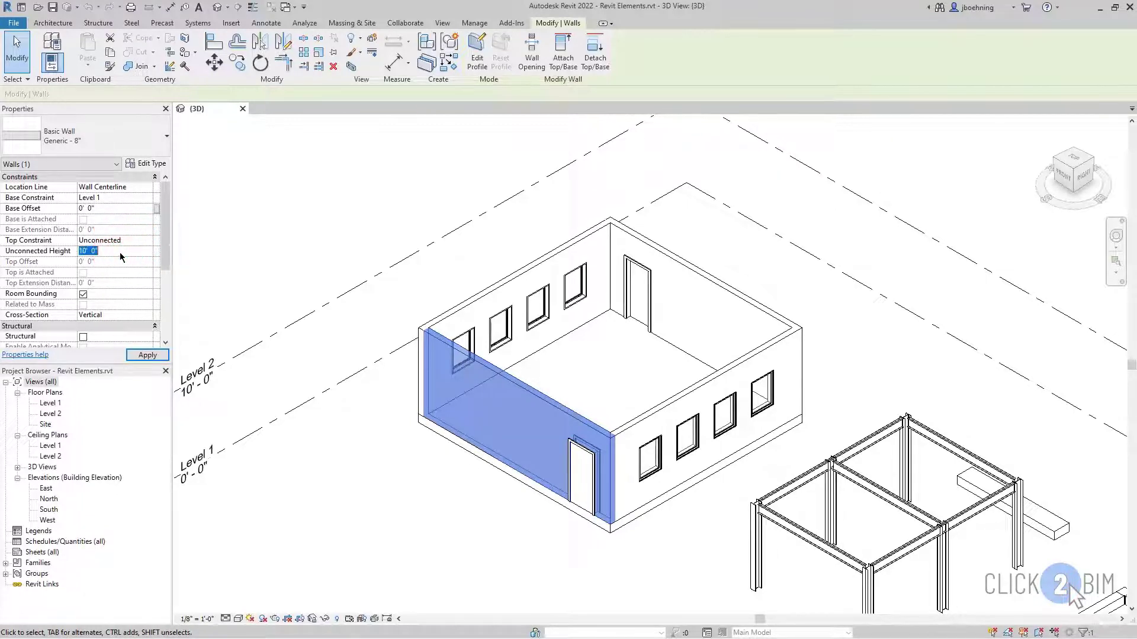
text(20)
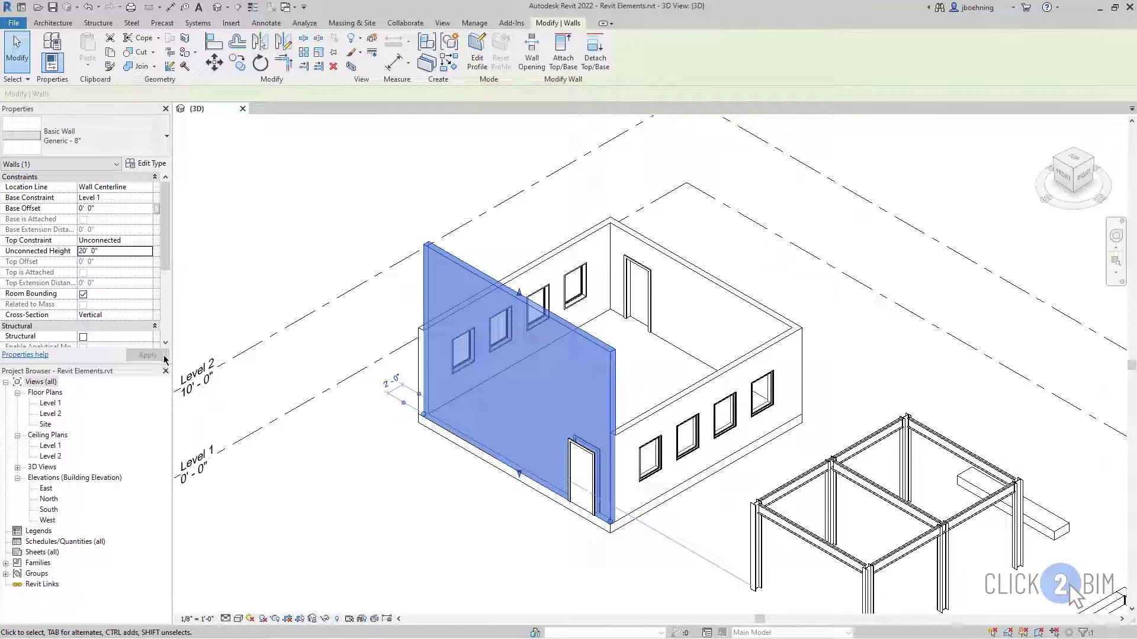
click(124, 252)
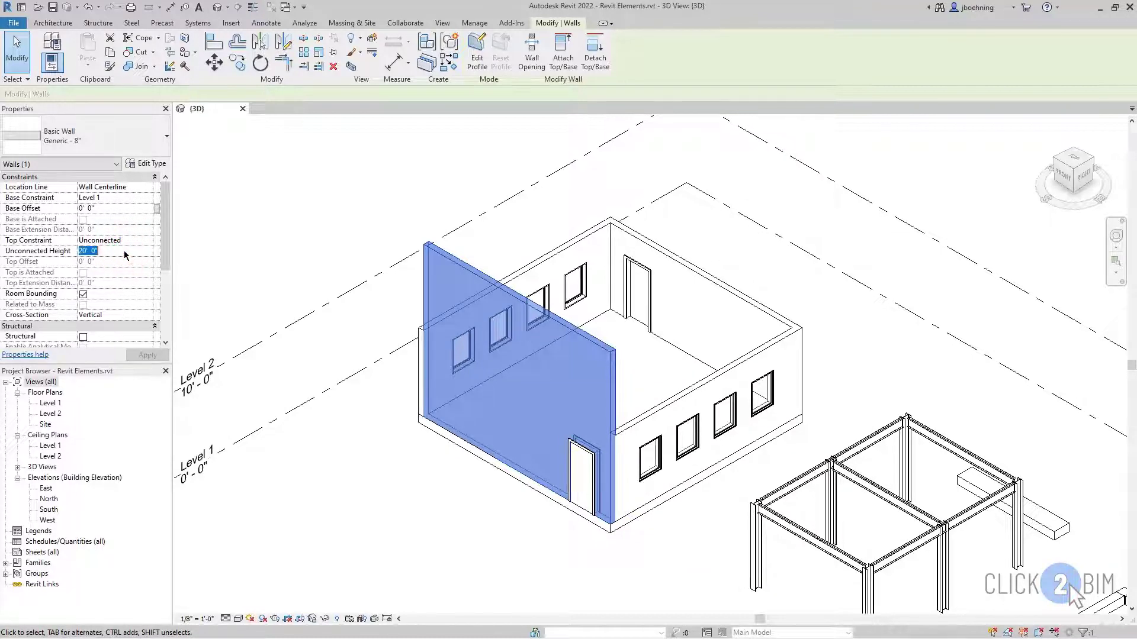
text(15)
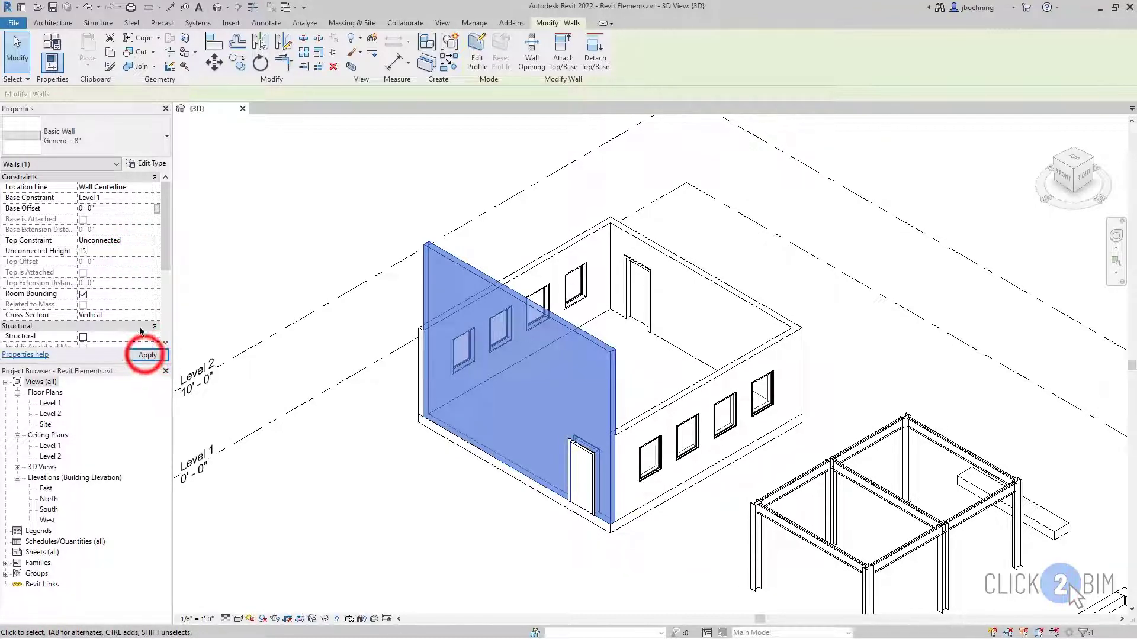
click(147, 355)
click(111, 252)
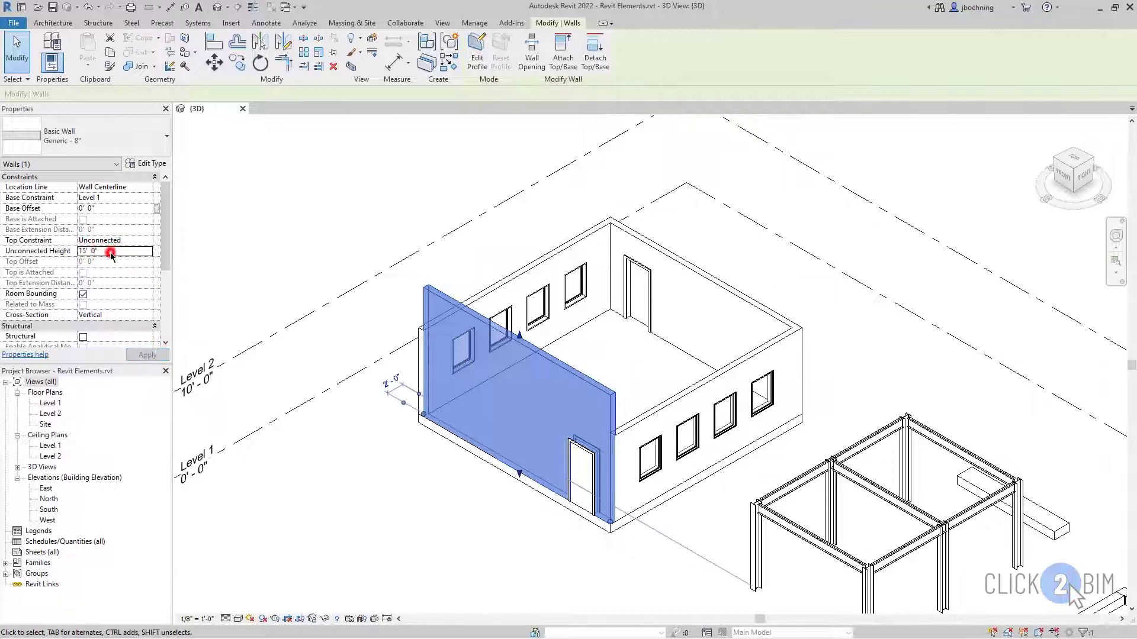
text(20)
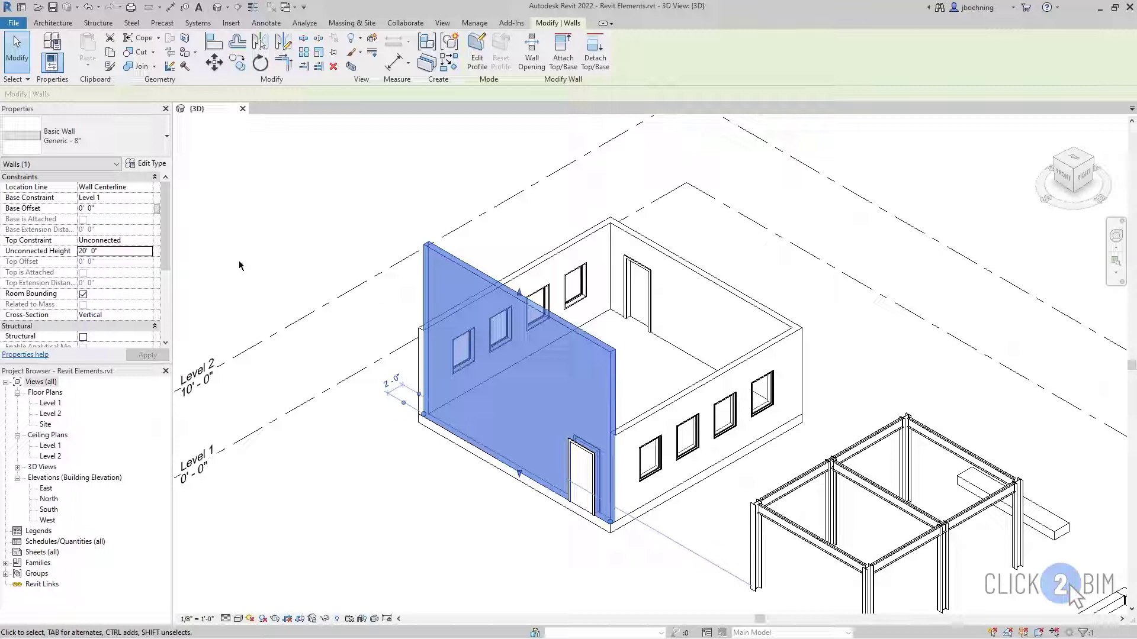
click(297, 261)
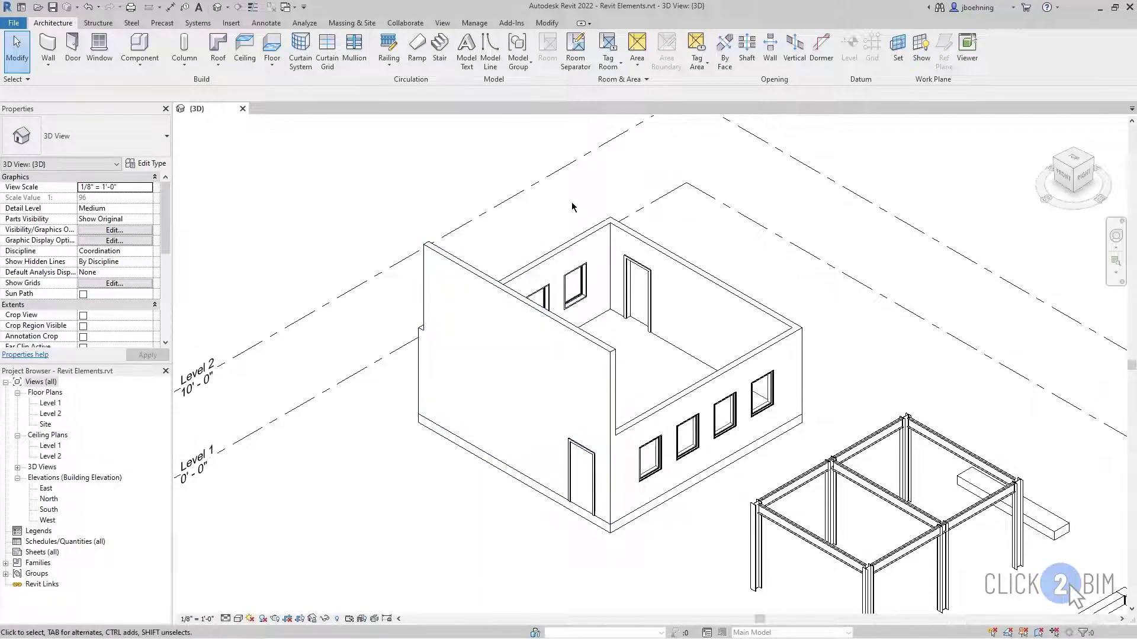
- Select both back walls and set their top to Unconnected at 25 ft
click(586, 228)
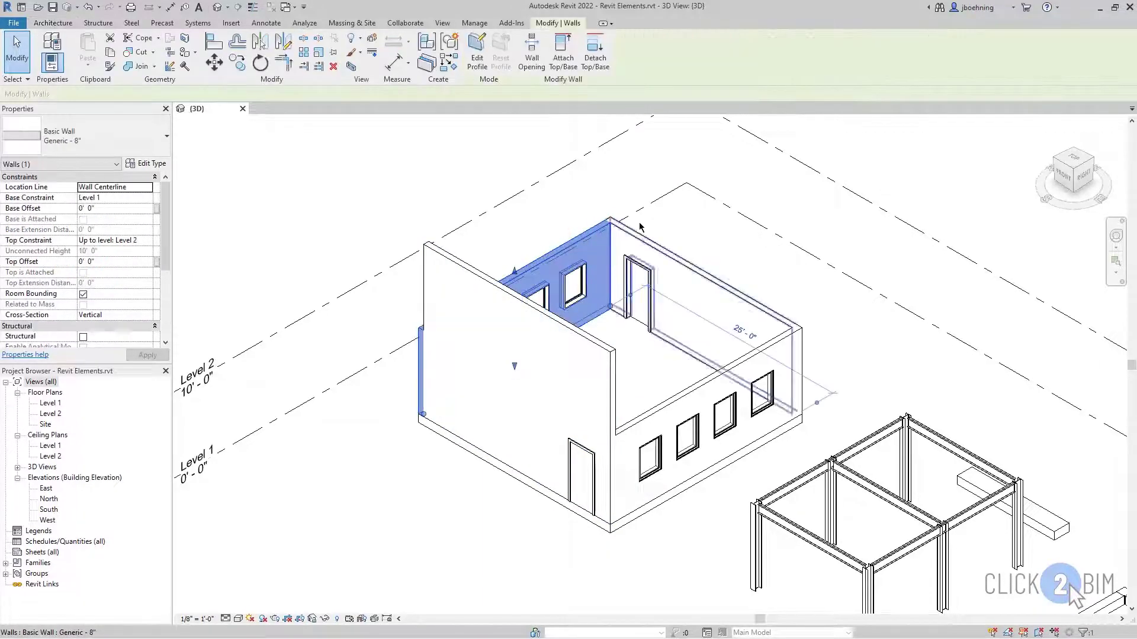
click(654, 242)
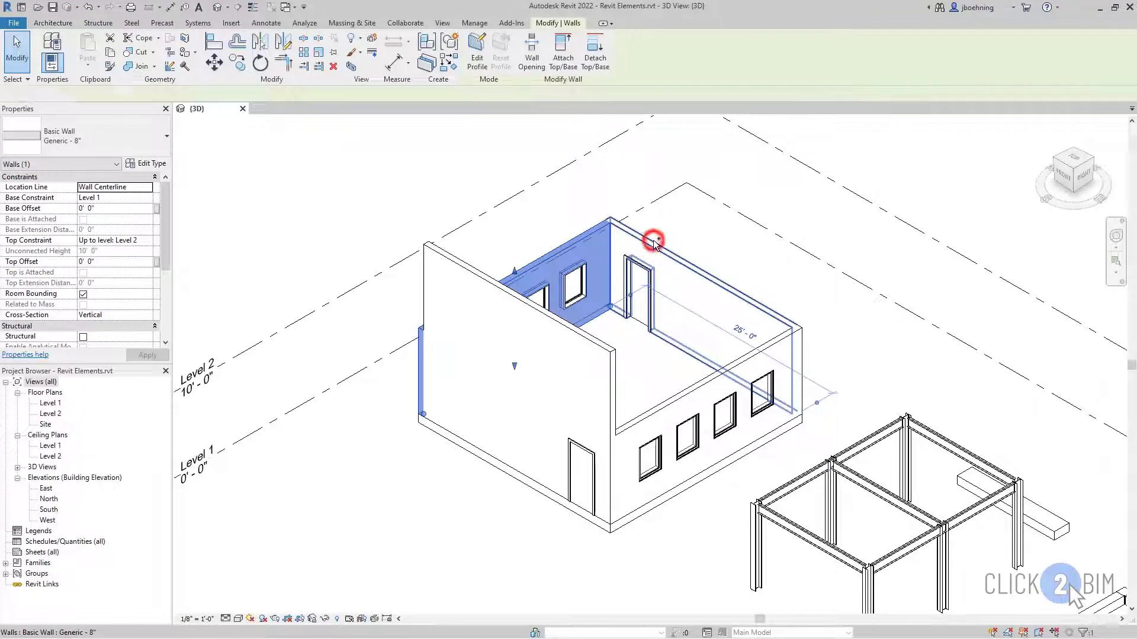
ctrl+click(654, 243)
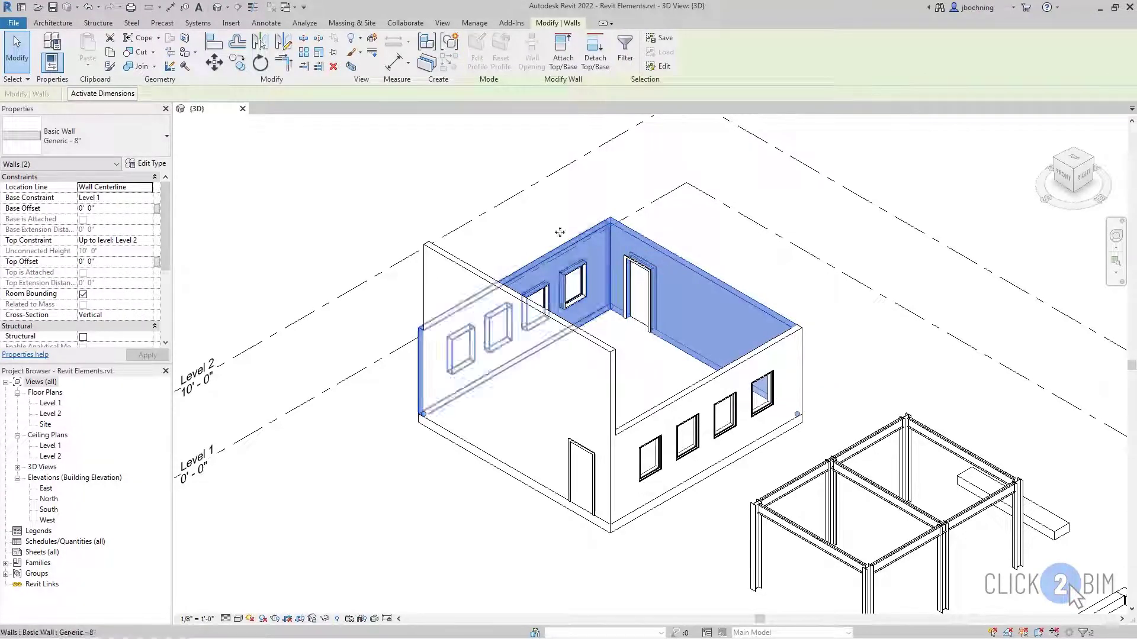
click(148, 240)
click(127, 247)
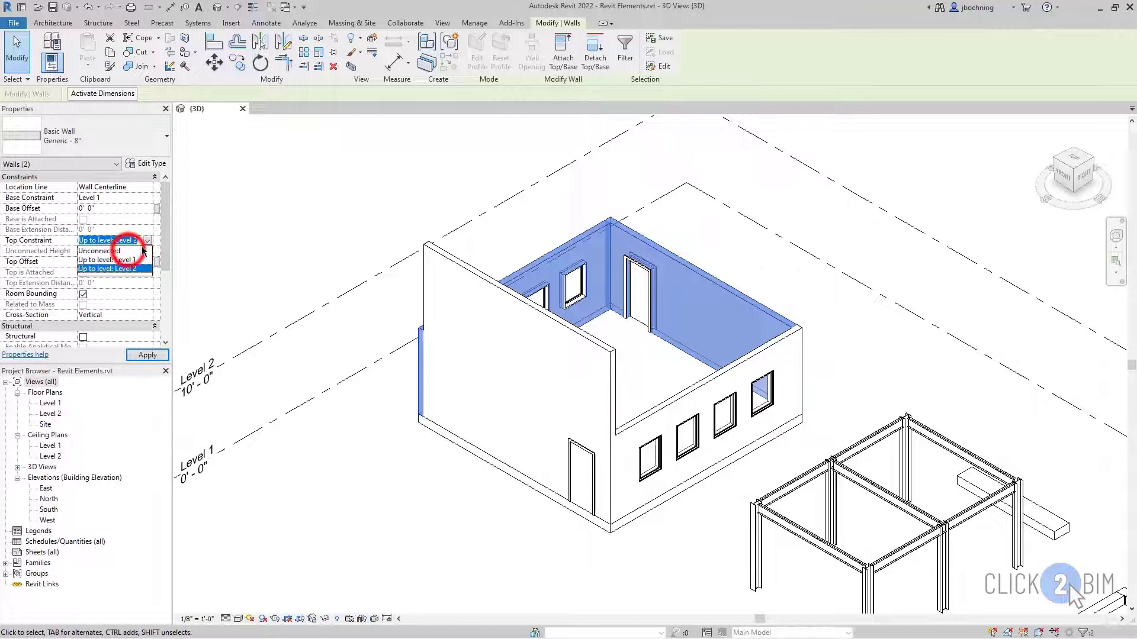
click(127, 252)
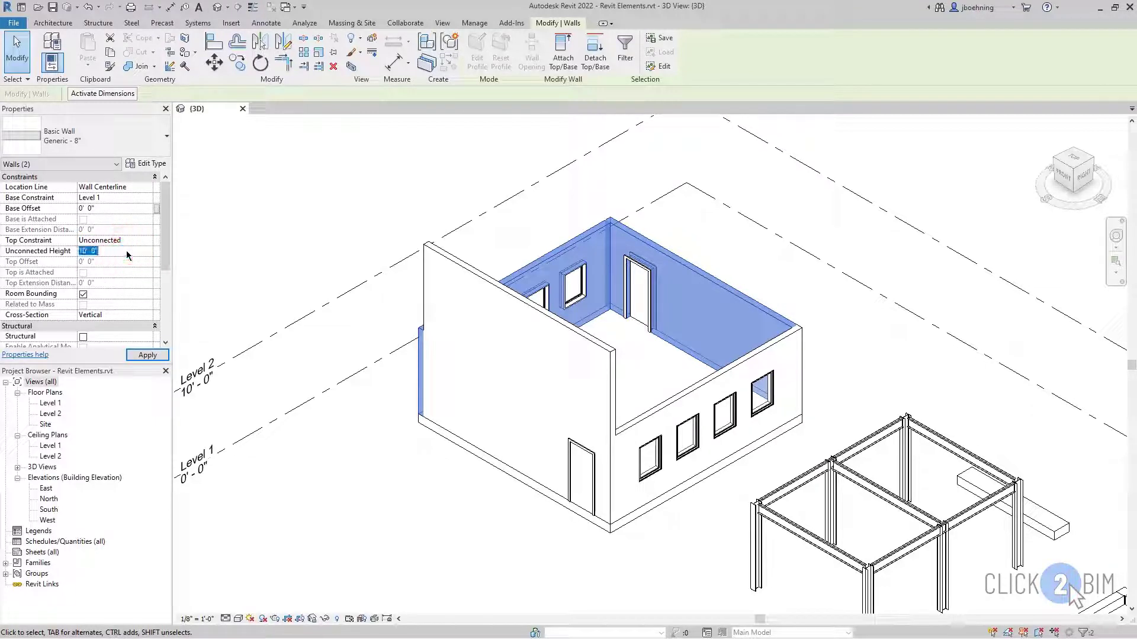
text(25)
- Zoom out to view the whole building and deselect the raised back walls
scroll(251, 261, down, 2)
scroll(317, 274, down, 1)
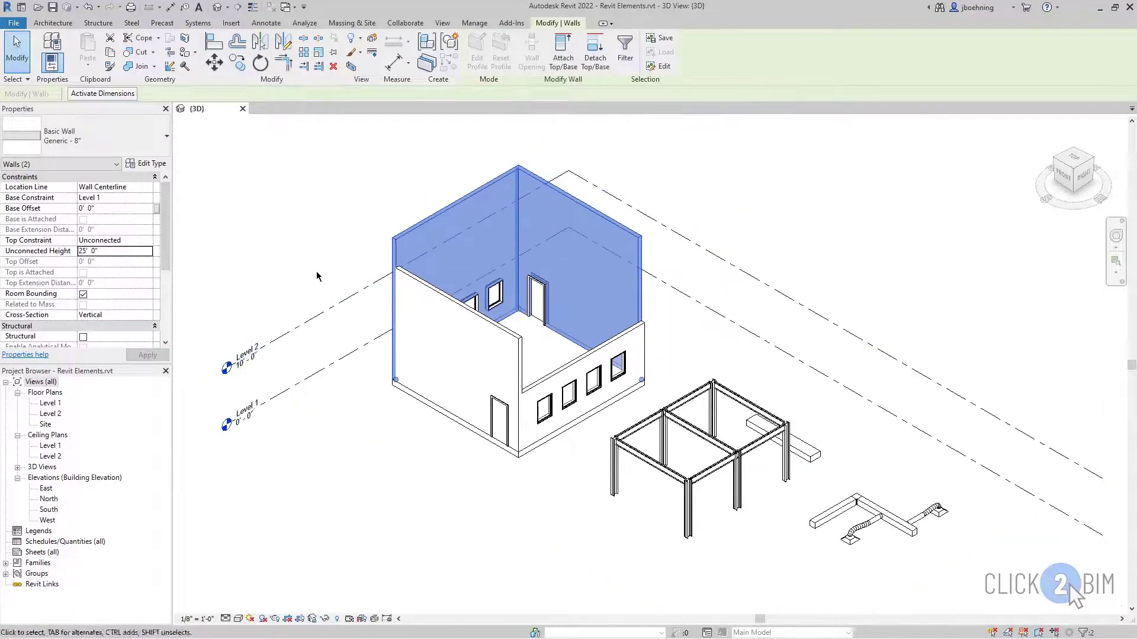
middle_drag(318, 274, 339, 326)
scroll(340, 296, up, 1)
scroll(339, 296, up, 1)
scroll(340, 296, up, 1)
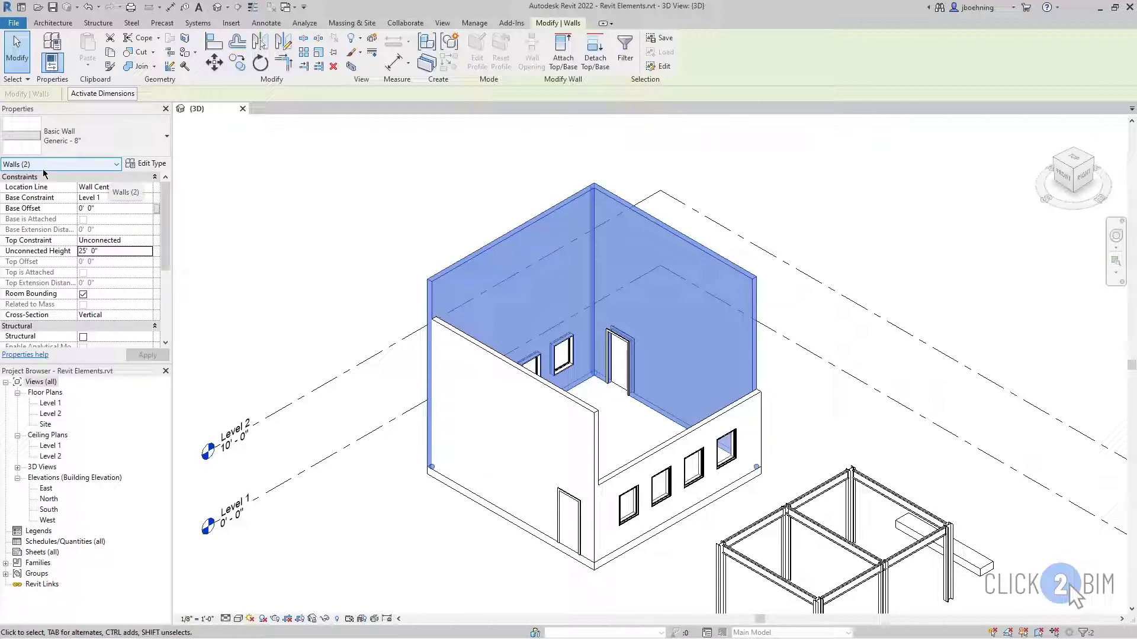
click(347, 228)
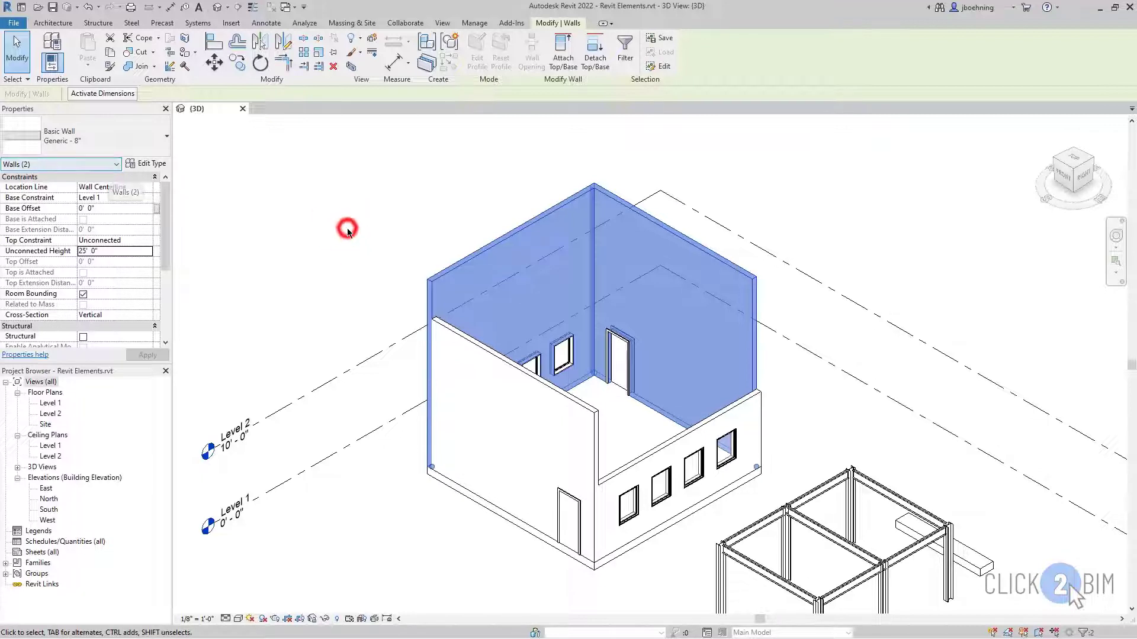
click(782, 477)
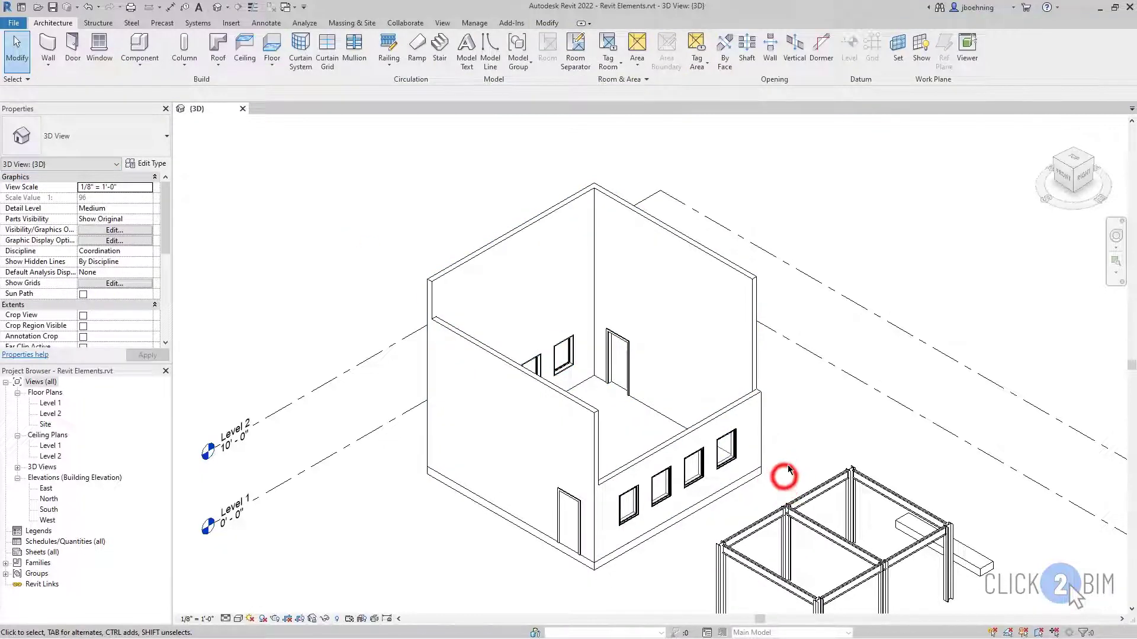
drag(782, 477, 618, 349)
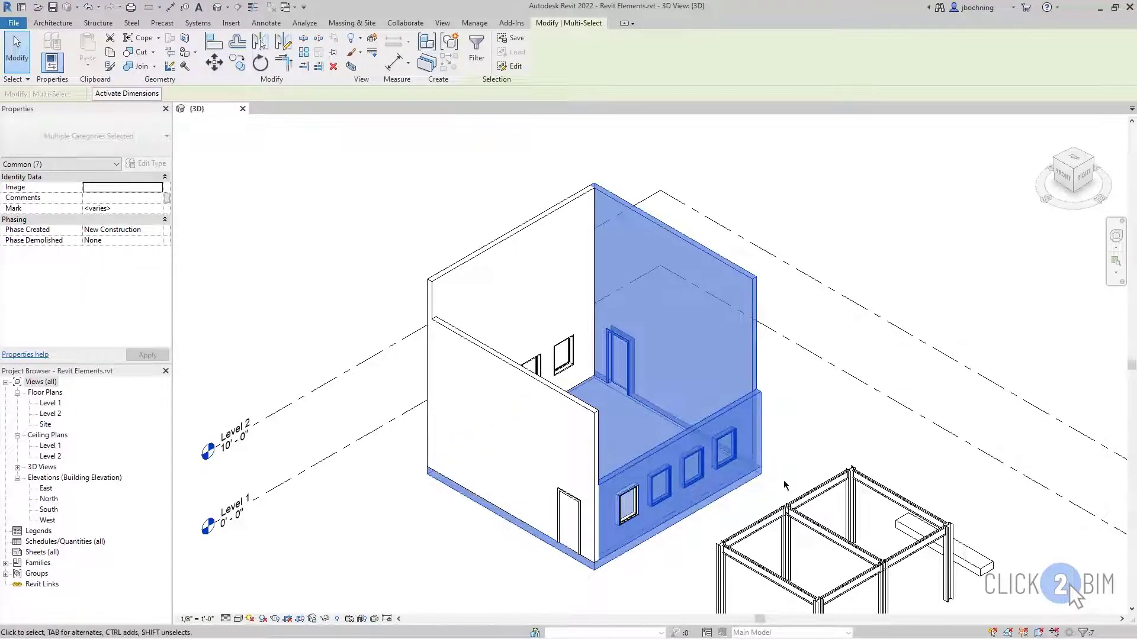
click(116, 165)
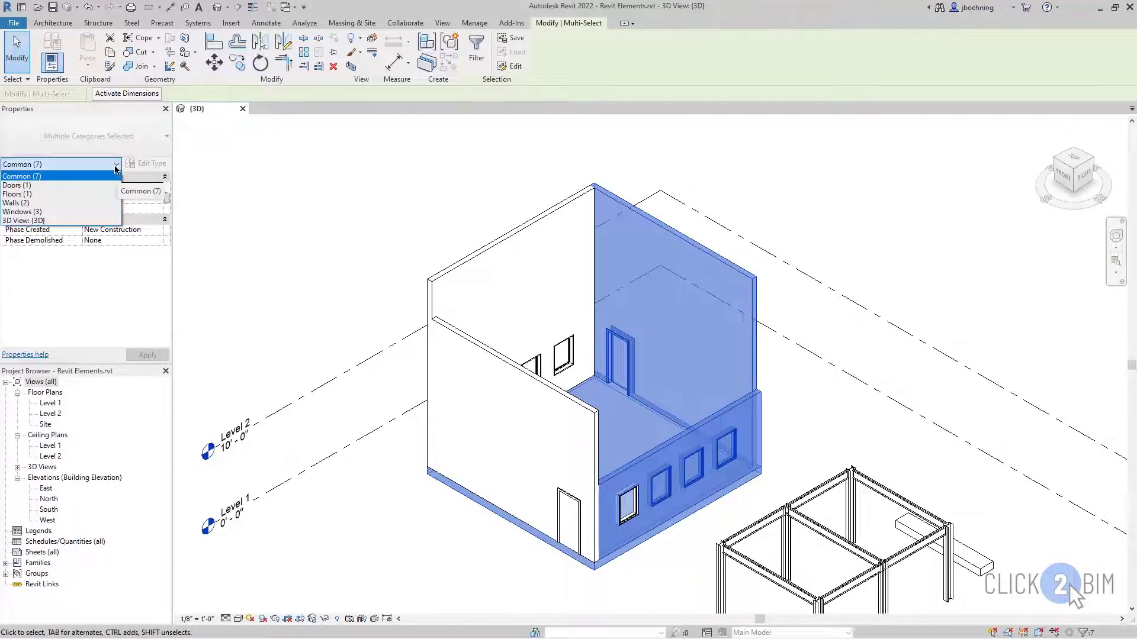
click(94, 203)
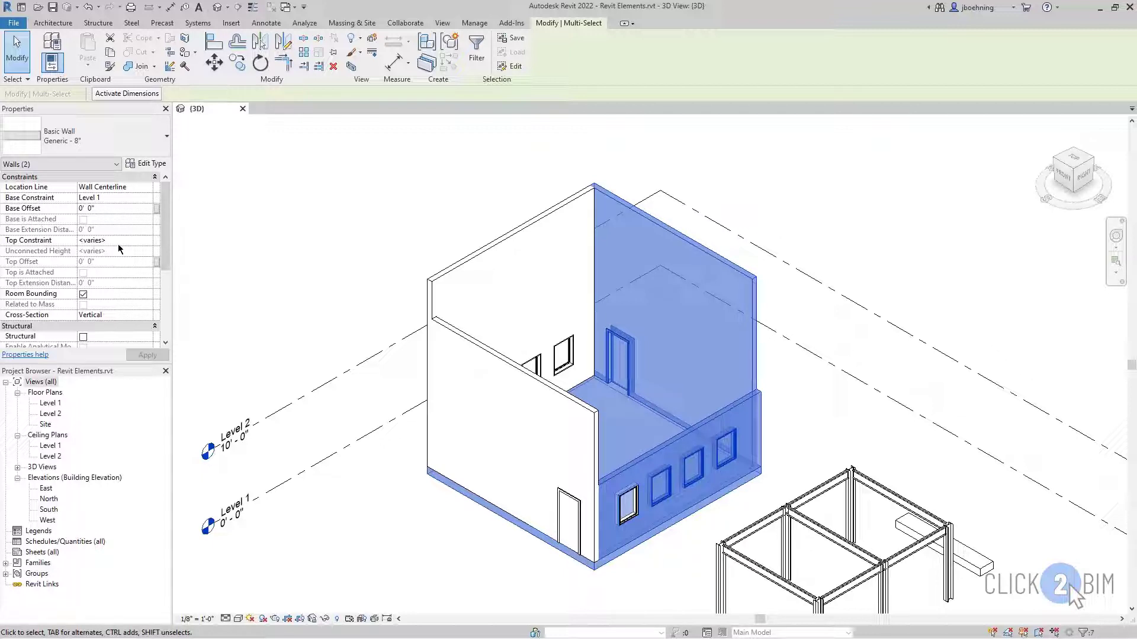
click(264, 279)
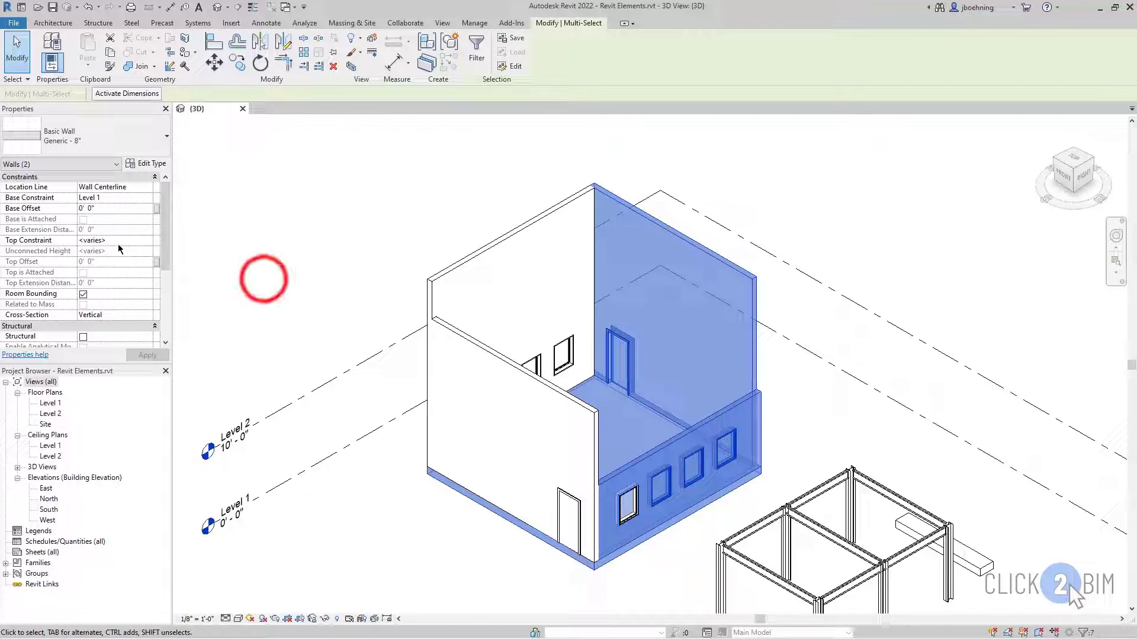
scroll(395, 296, down, 1)
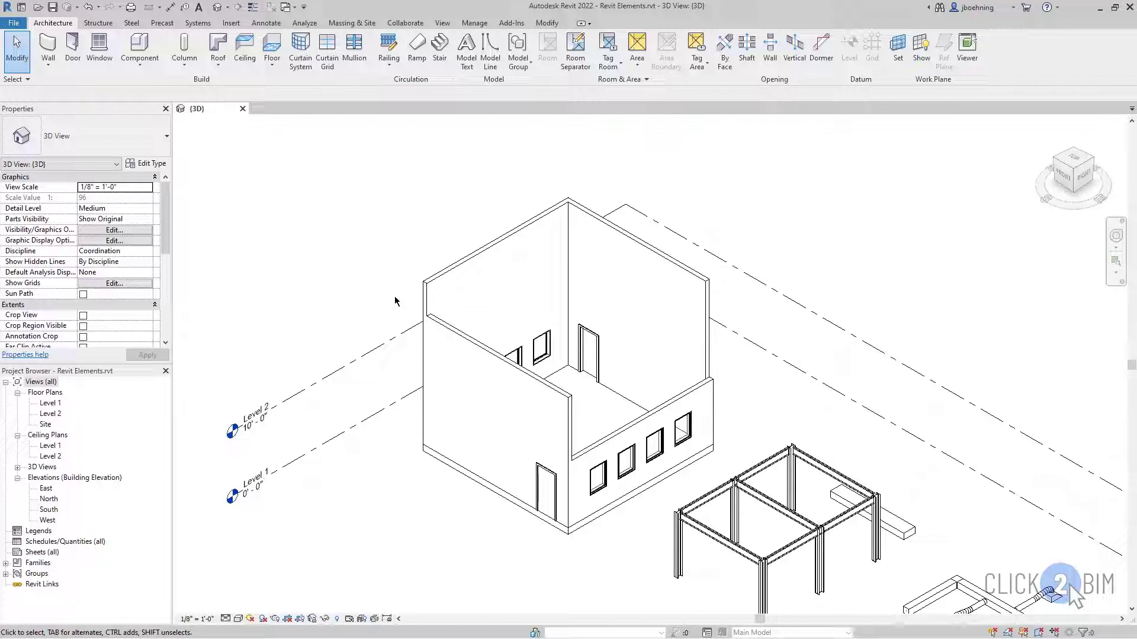
- Enter Type Mark A1 in the Generic - 8" wall type properties and confirm
click(425, 289)
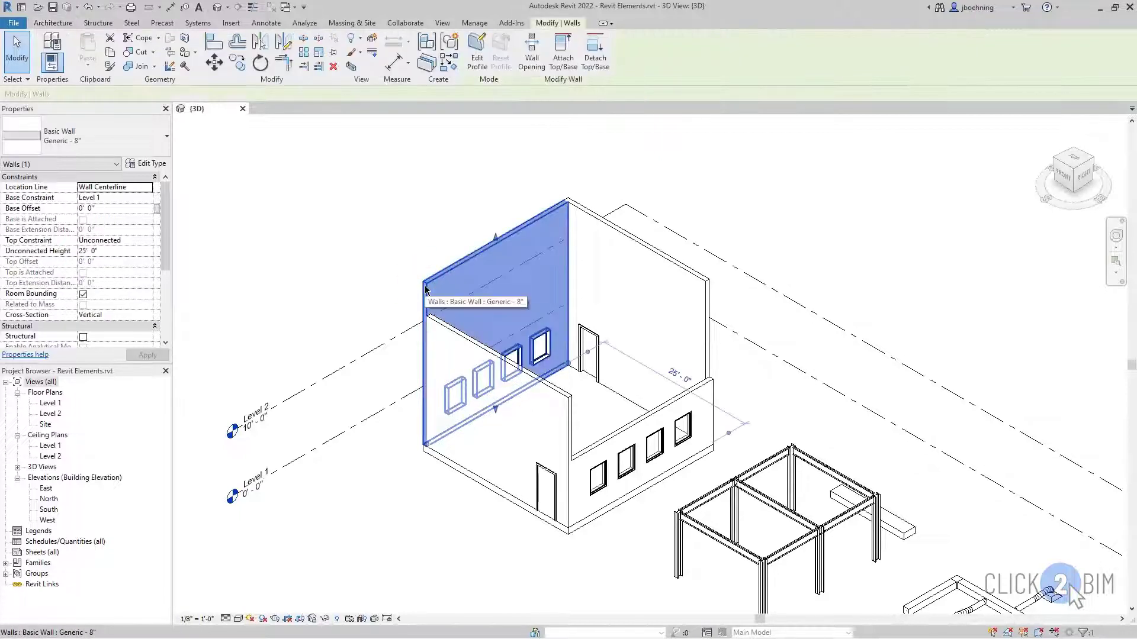
click(152, 165)
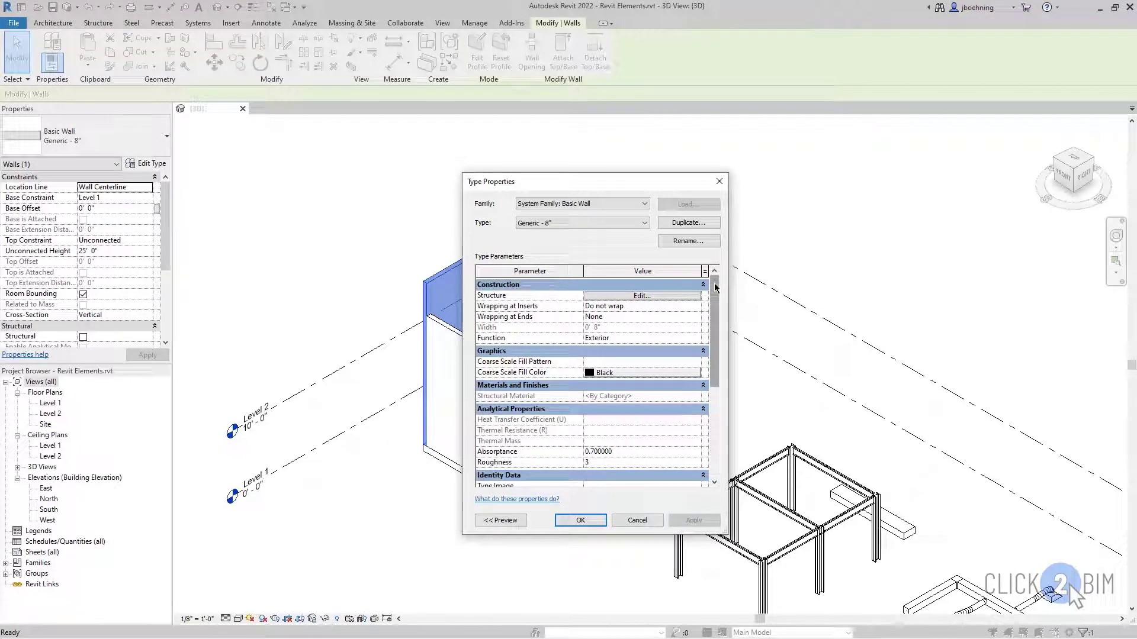
drag(715, 288, 715, 393)
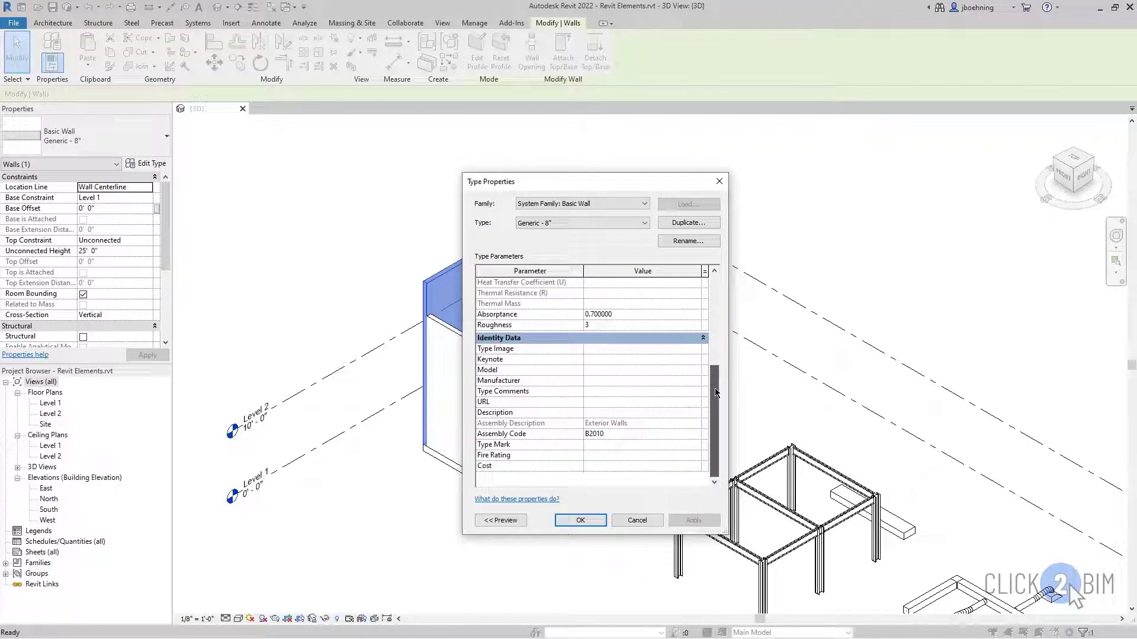
drag(715, 394, 716, 281)
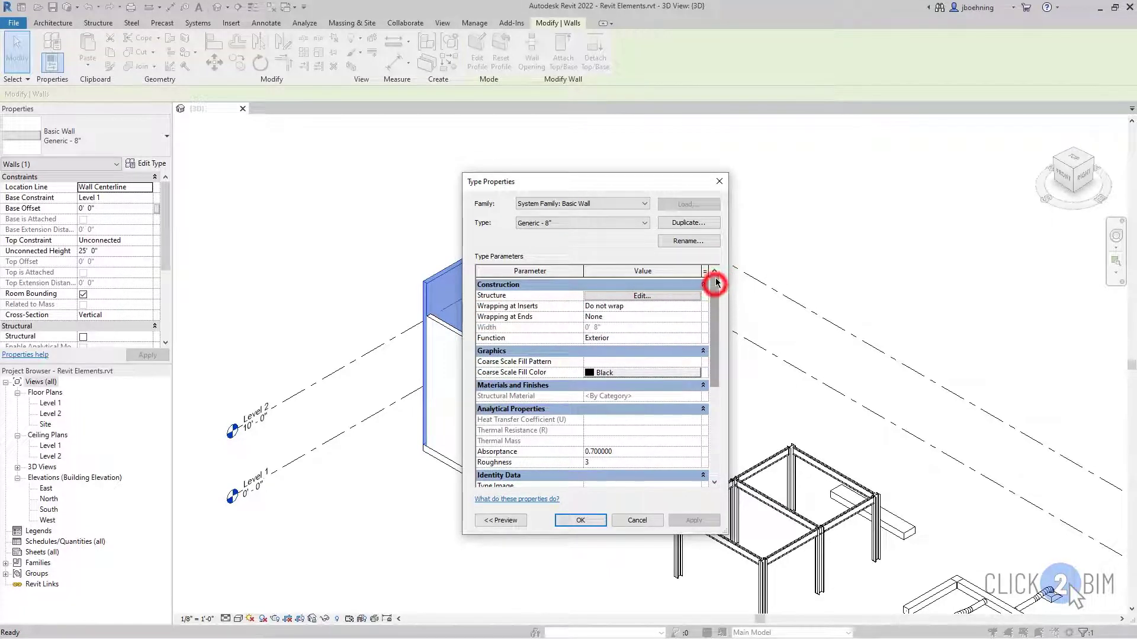
drag(717, 281, 716, 390)
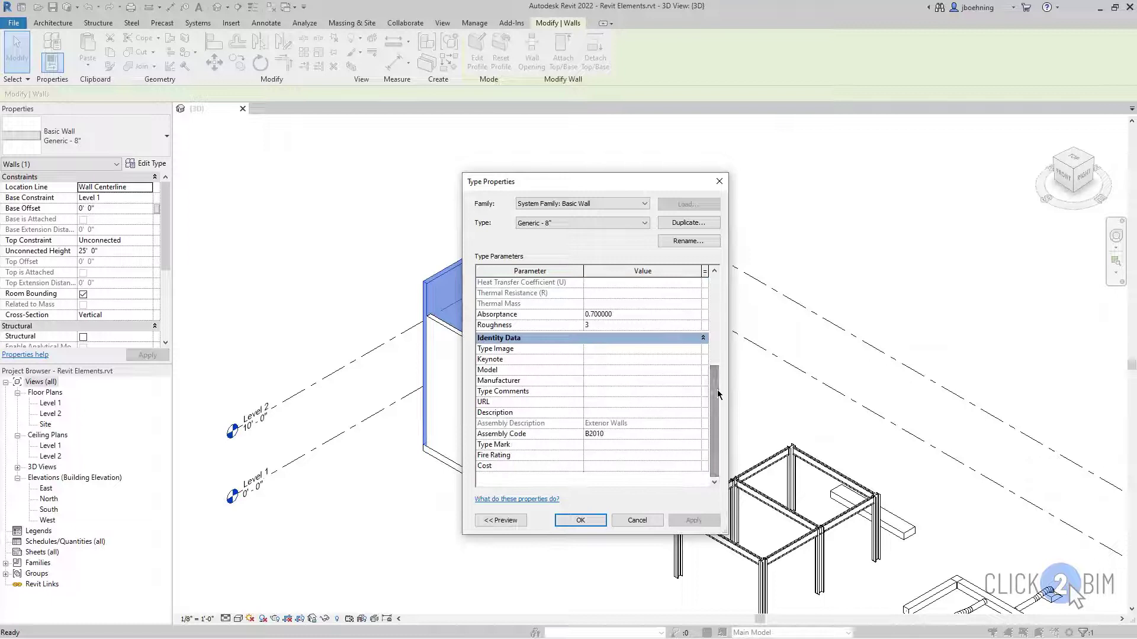
click(598, 446)
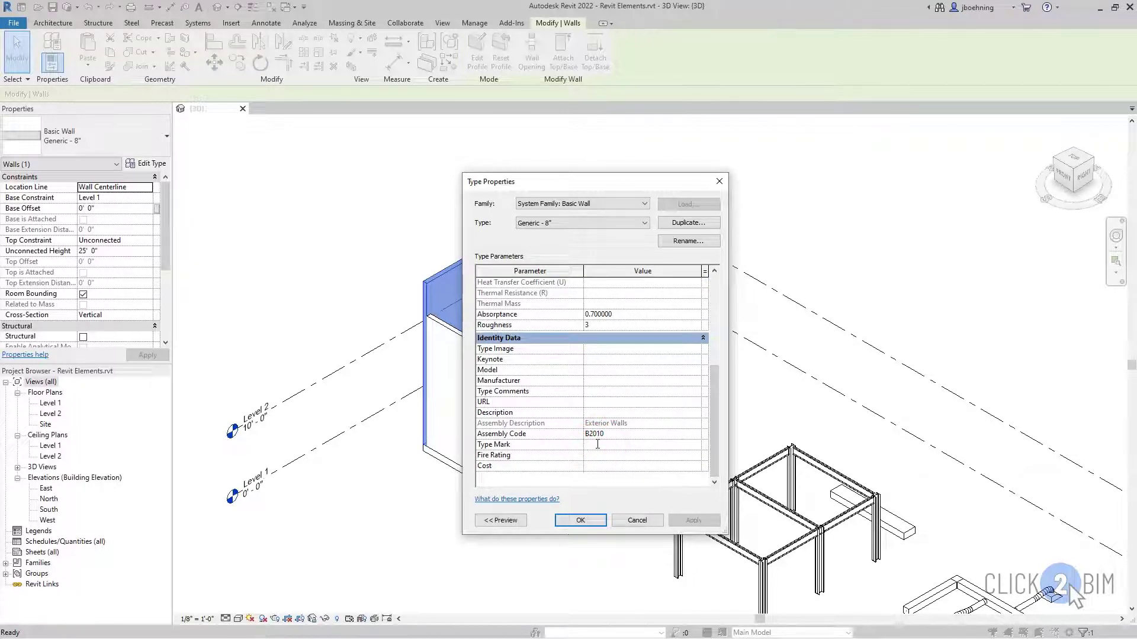
text(A1)
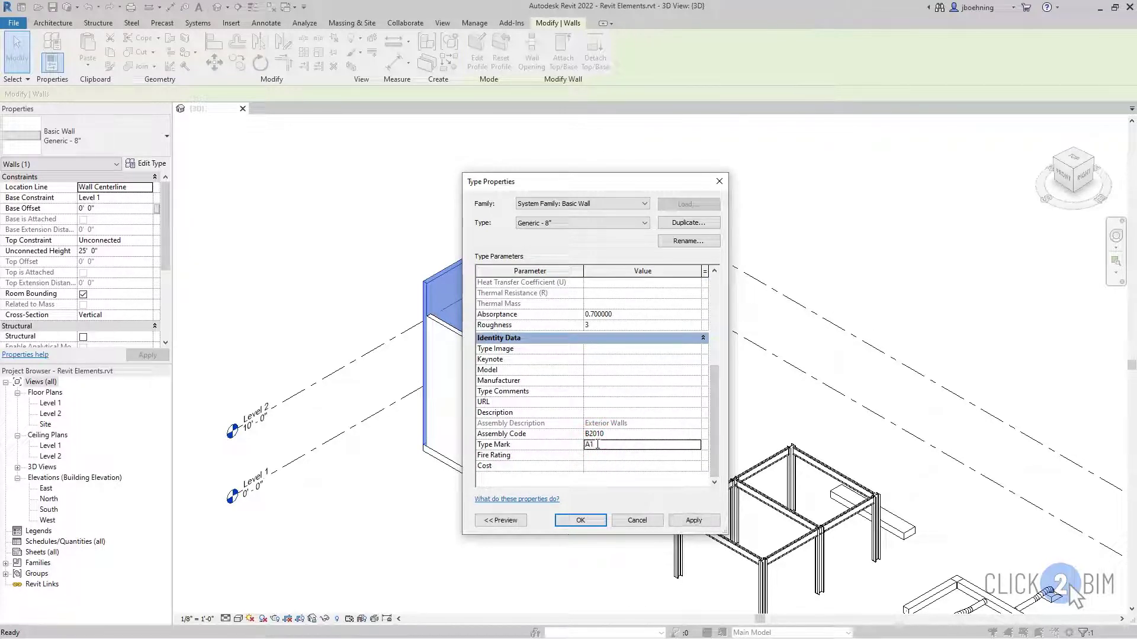
click(583, 519)
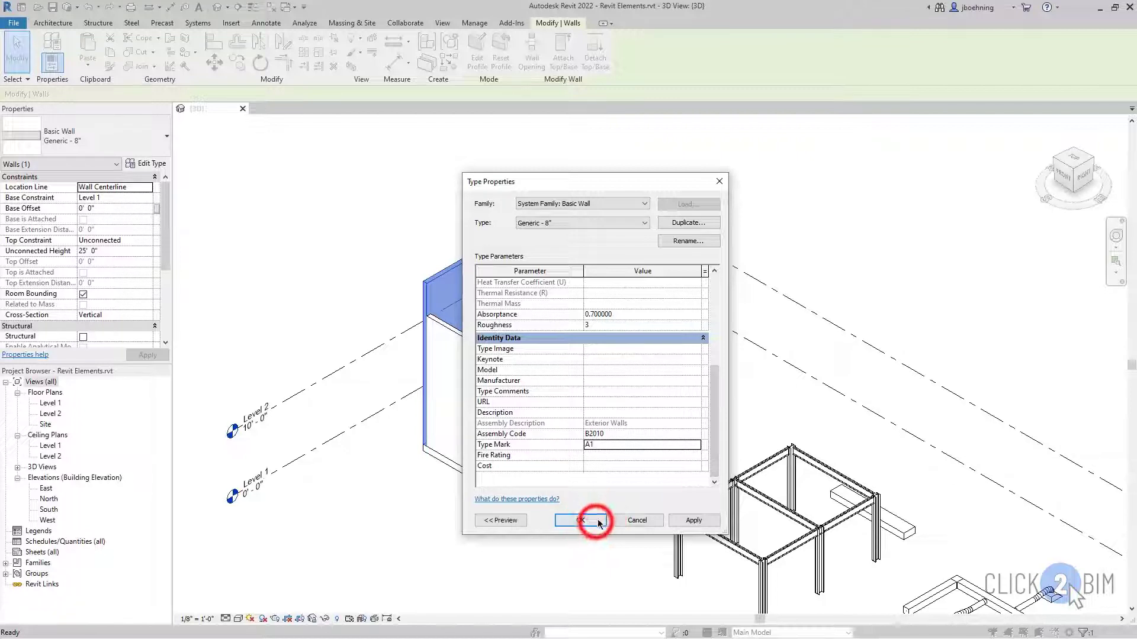
click(452, 557)
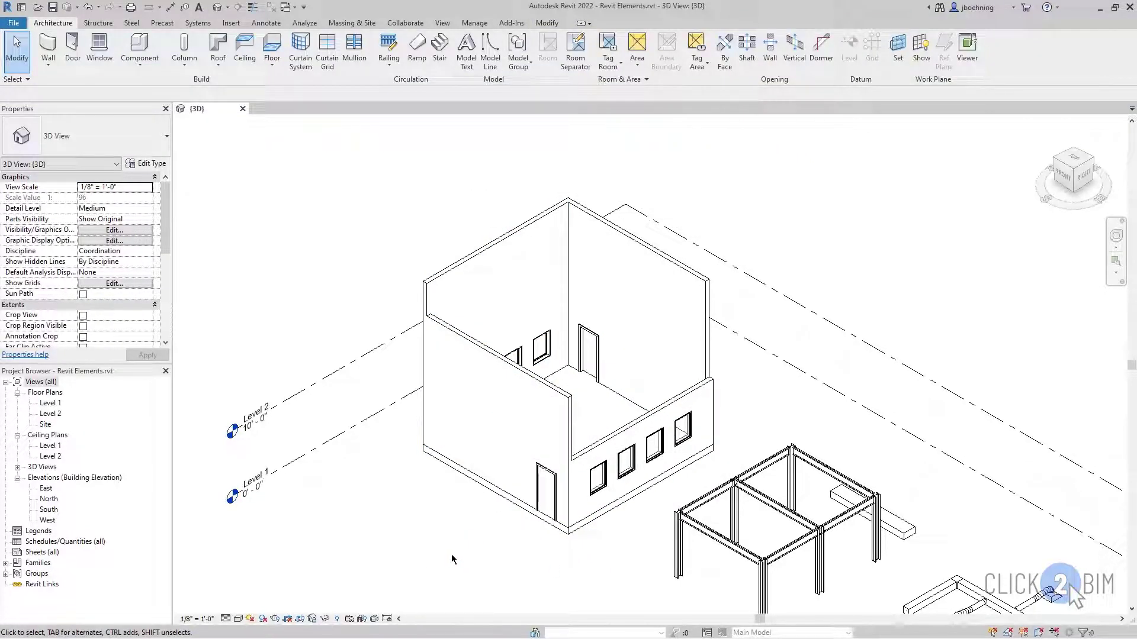
- Verify the front windowed wall's type shows Type Mark A1, then select the left door wall
click(686, 390)
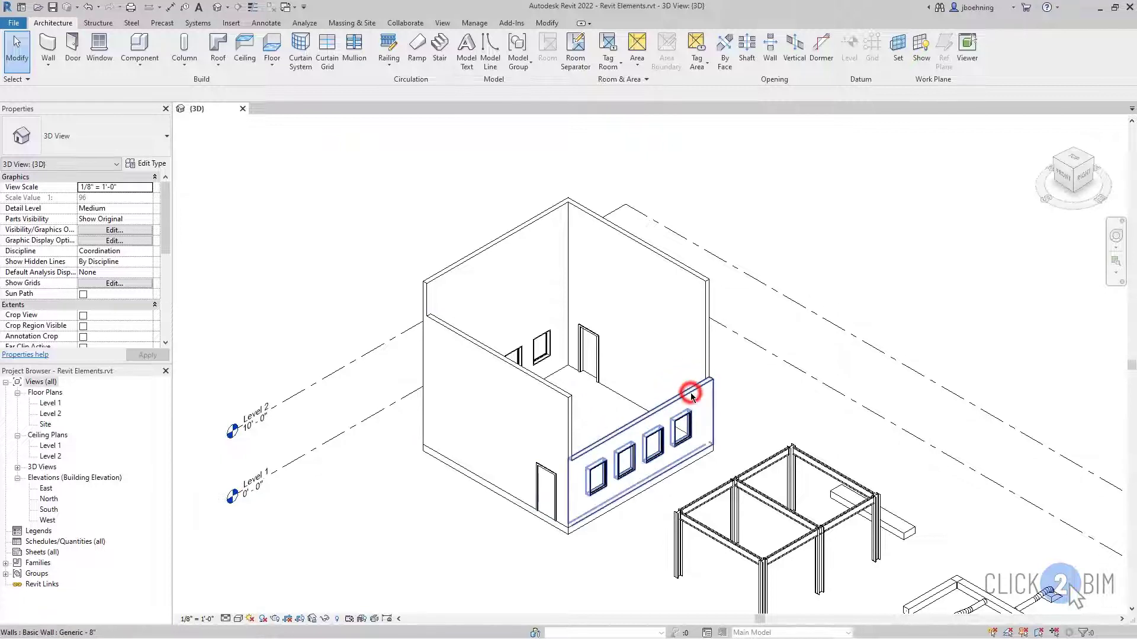
click(155, 164)
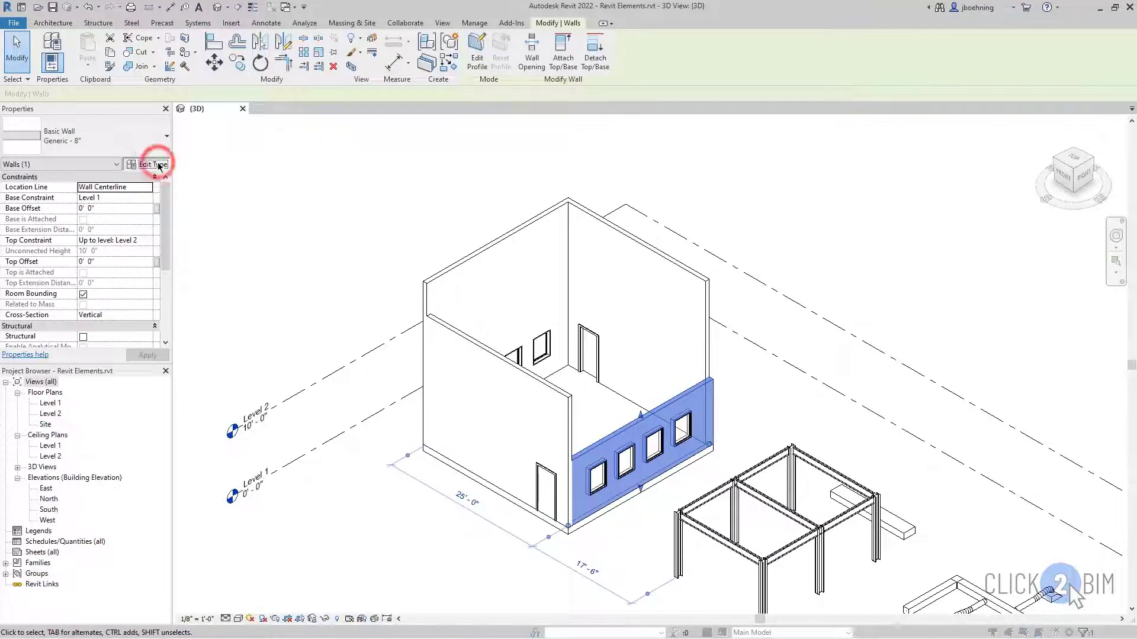
drag(713, 296, 713, 403)
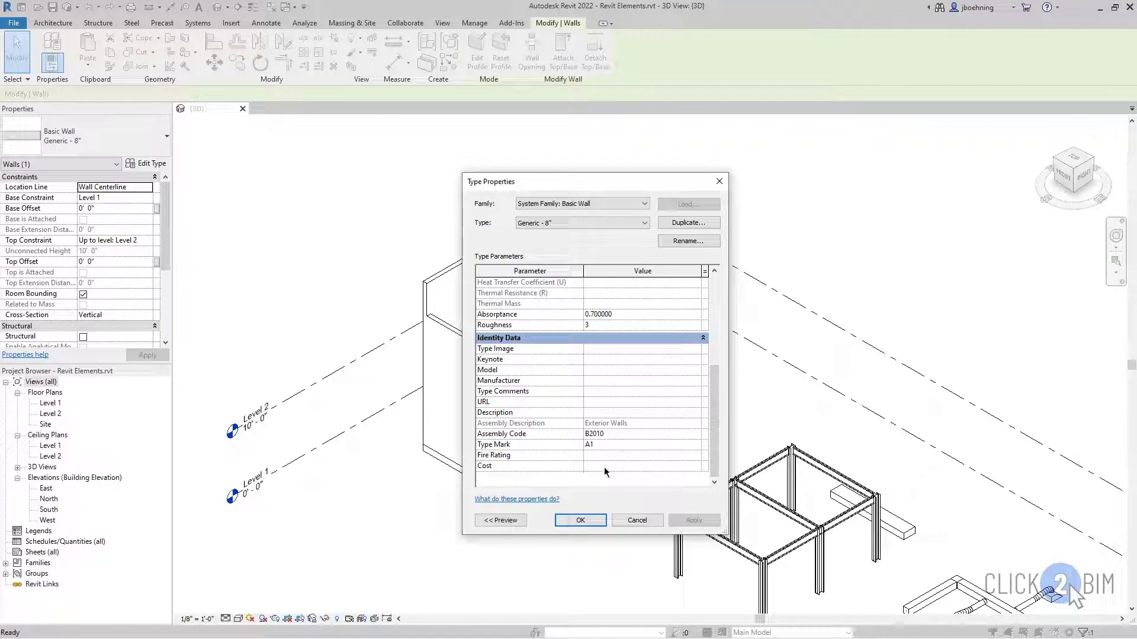
click(586, 521)
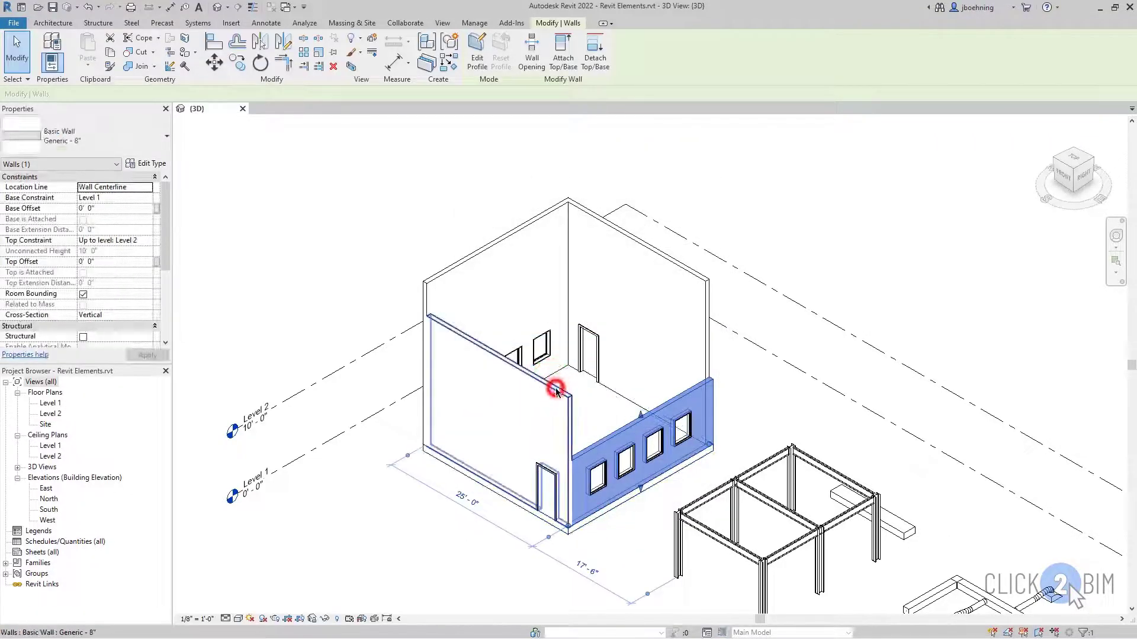
click(553, 391)
click(144, 146)
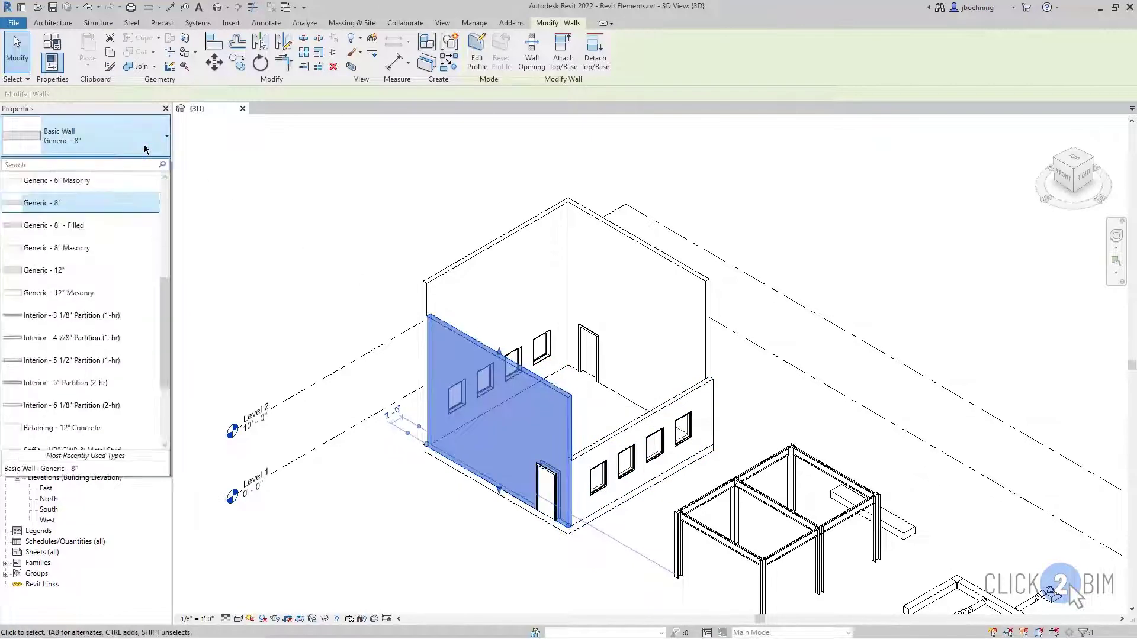
- Change the left door wall to Generic - 8" Masonry and confirm its Type Mark is blank
click(92, 247)
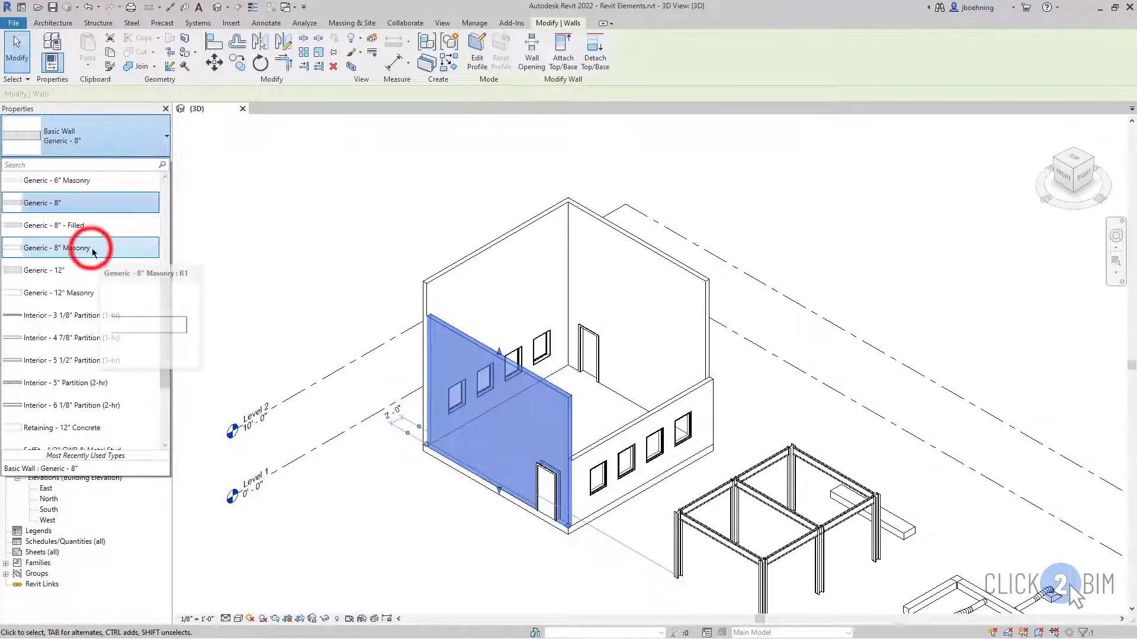
click(291, 269)
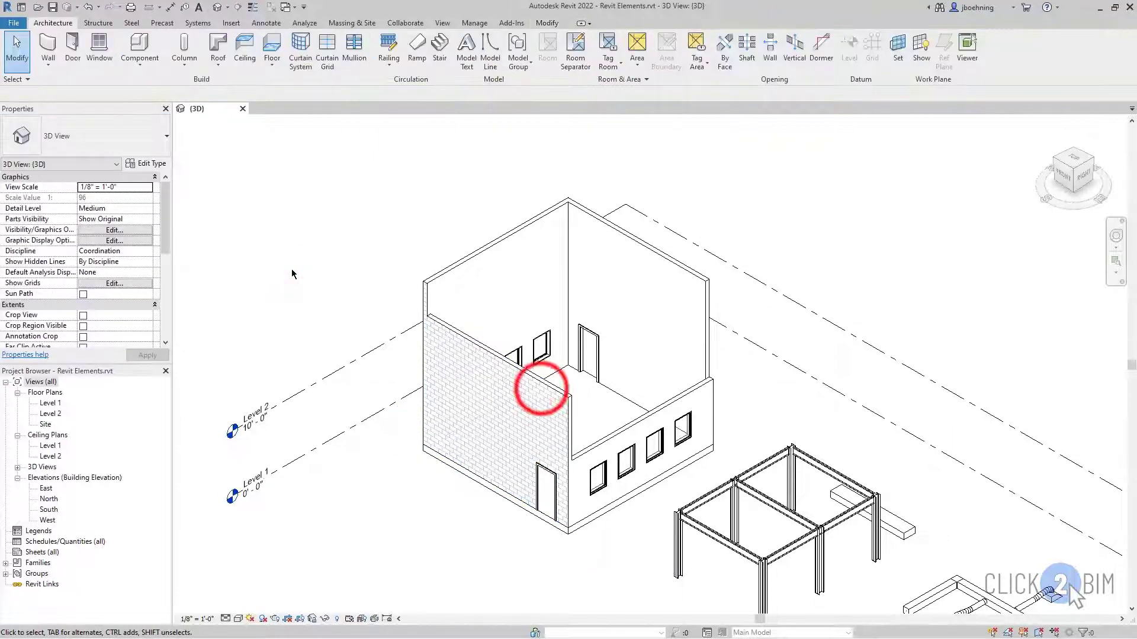
click(533, 393)
click(157, 165)
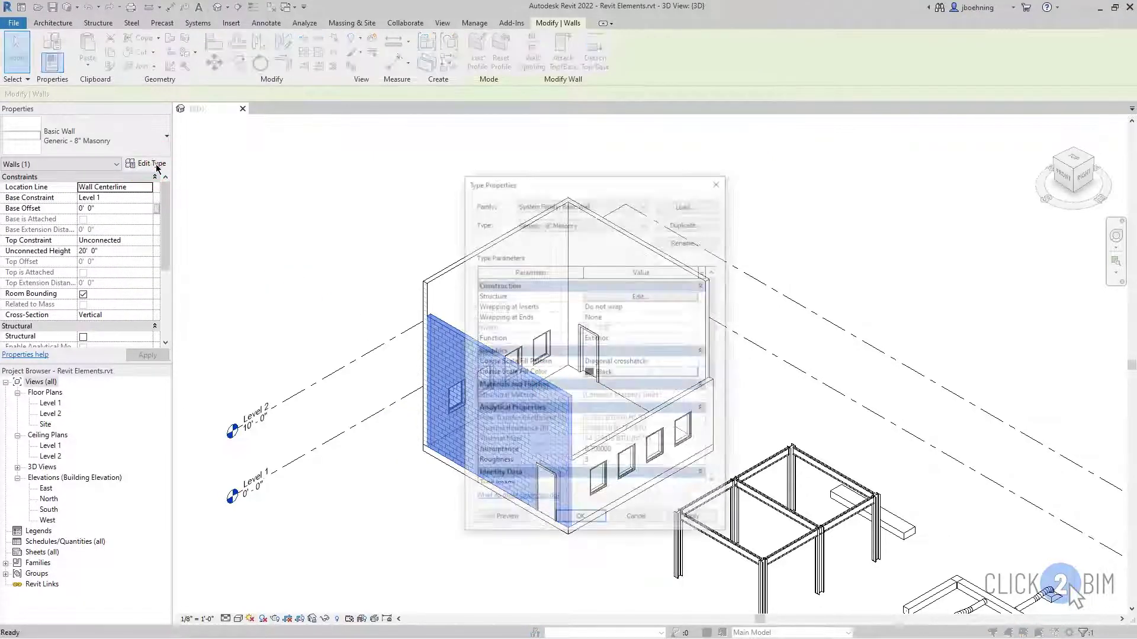
drag(718, 314, 714, 426)
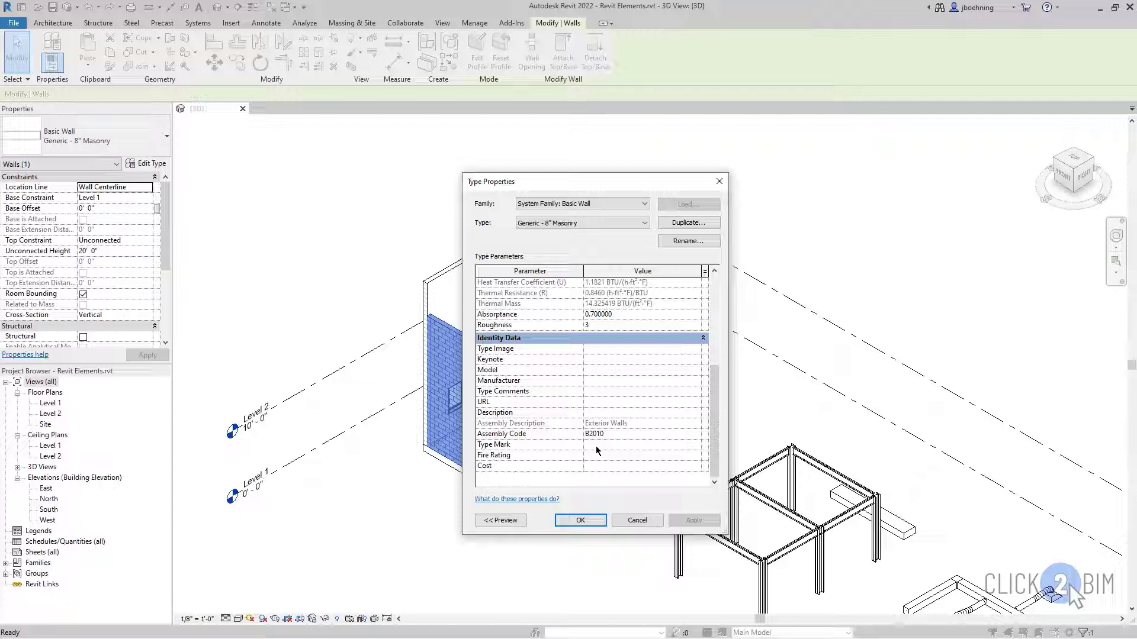
click(645, 519)
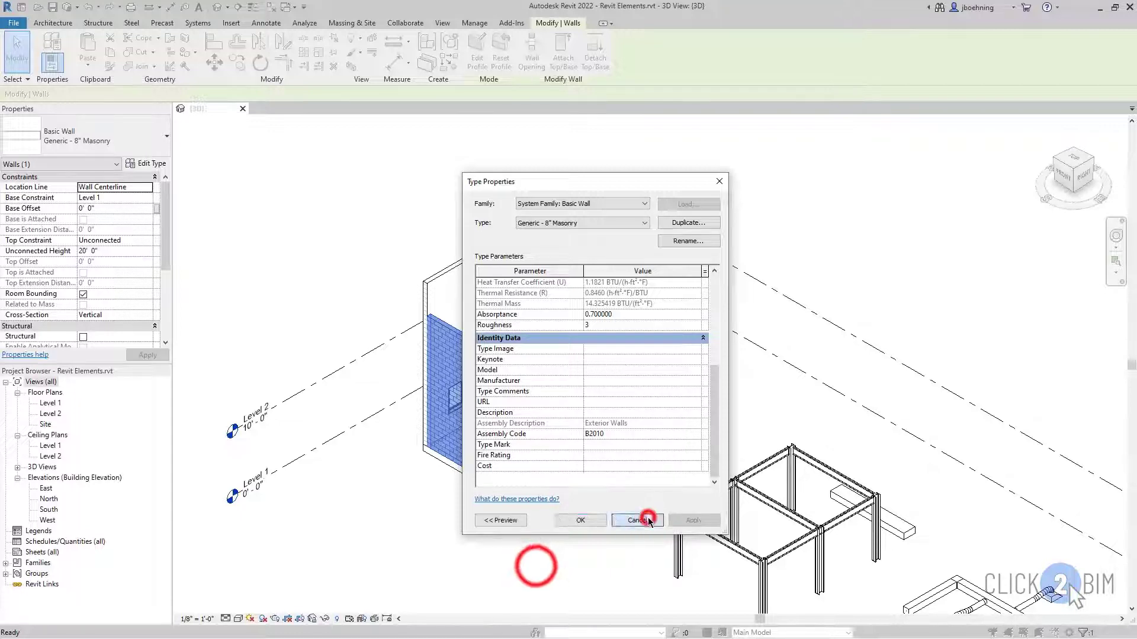
click(541, 569)
- Give the front-left steel column a Base Offset of -5' 0" and orbit to view it
middle_drag(790, 426, 663, 289)
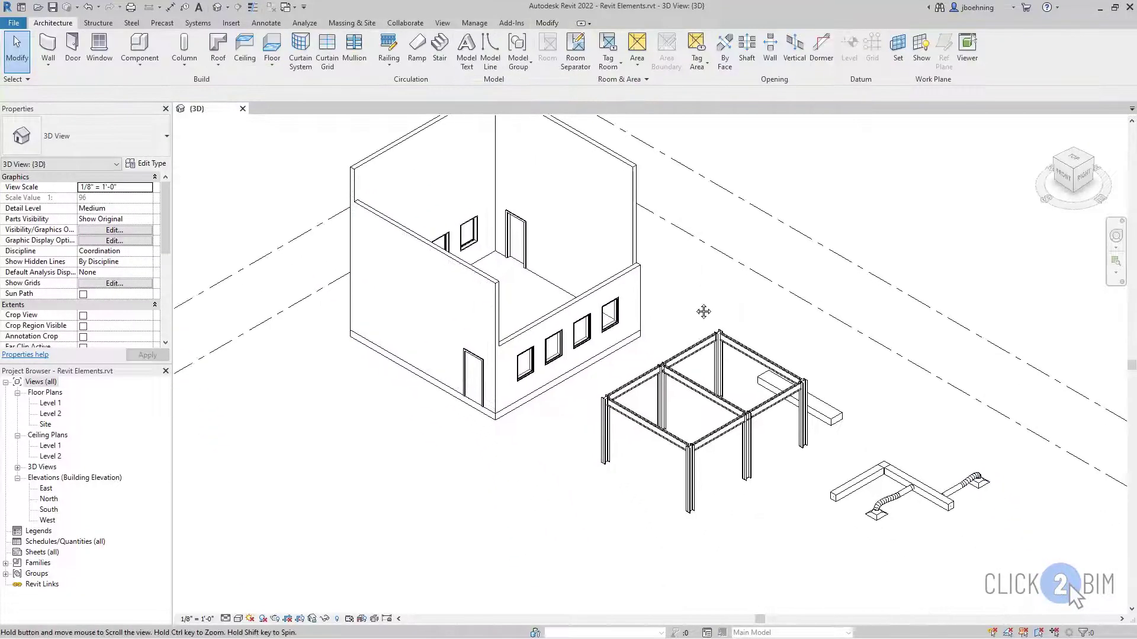
scroll(592, 414, up, 2)
click(557, 410)
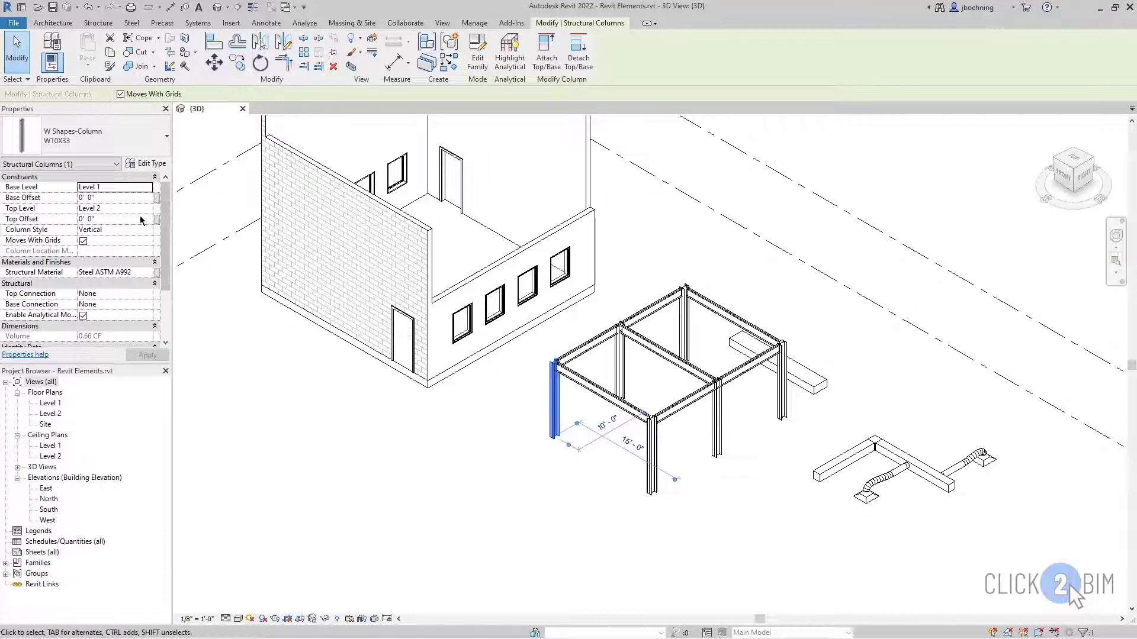
click(104, 198)
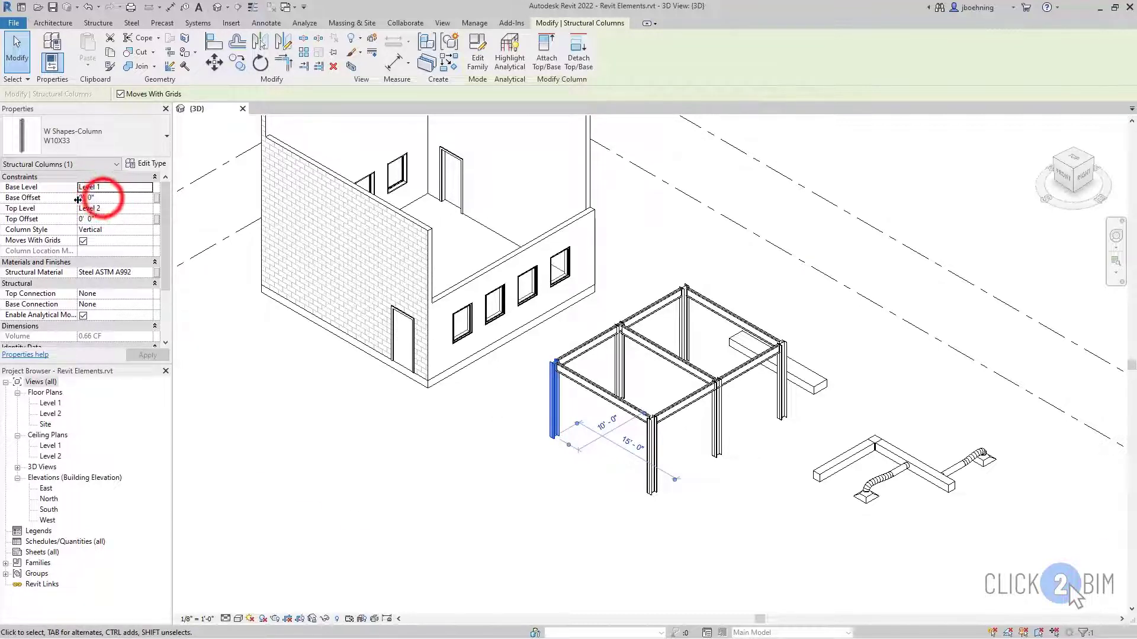
text(-5)
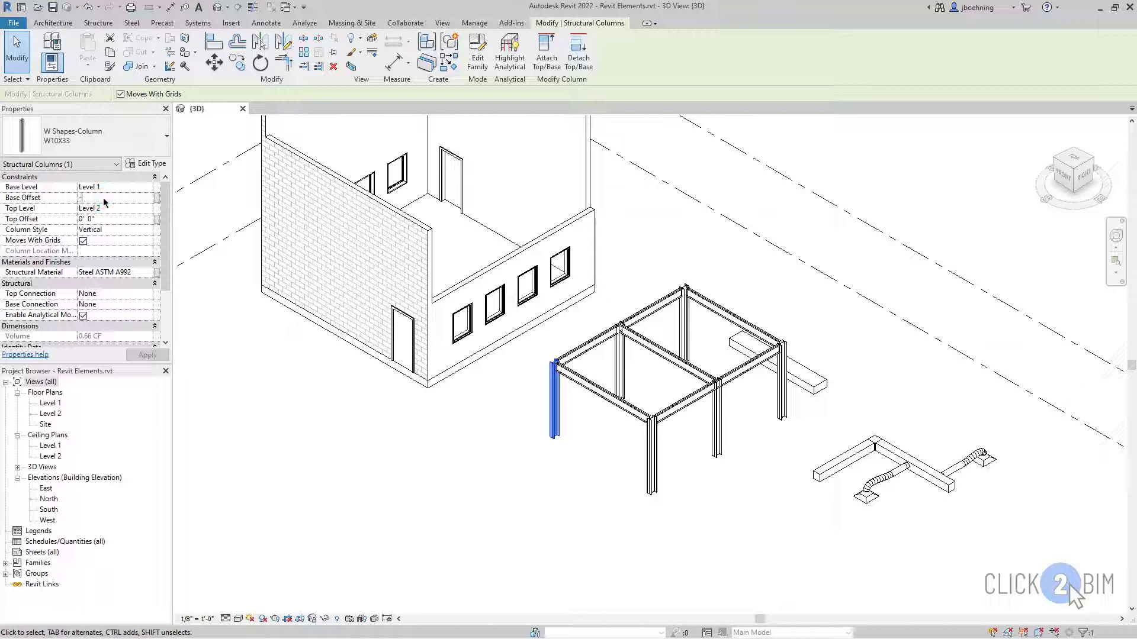
click(147, 354)
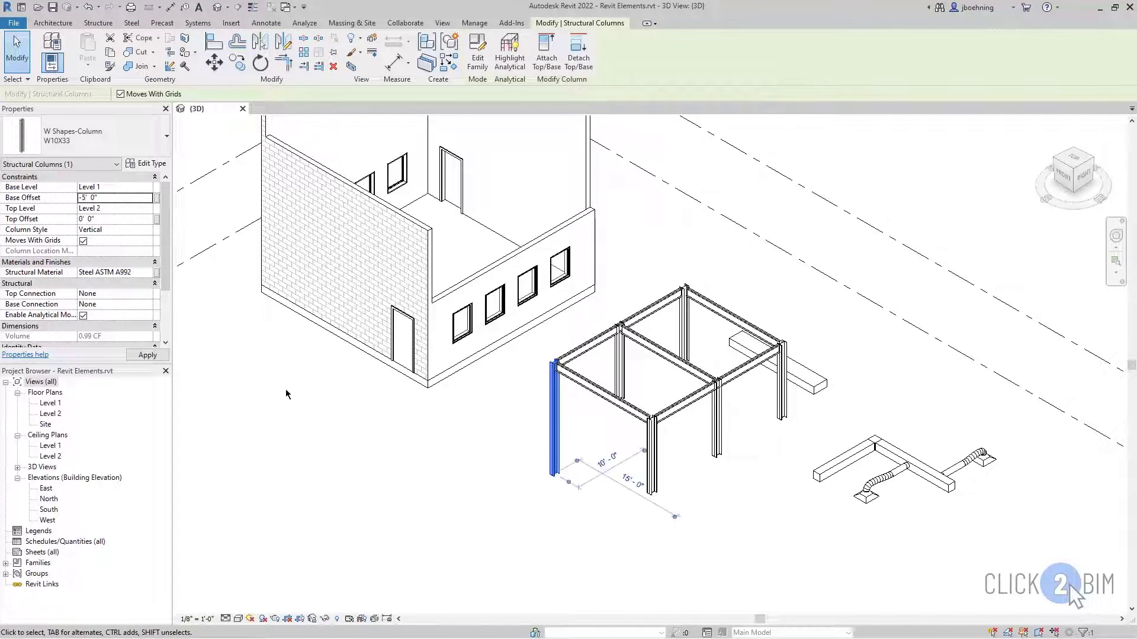
click(417, 449)
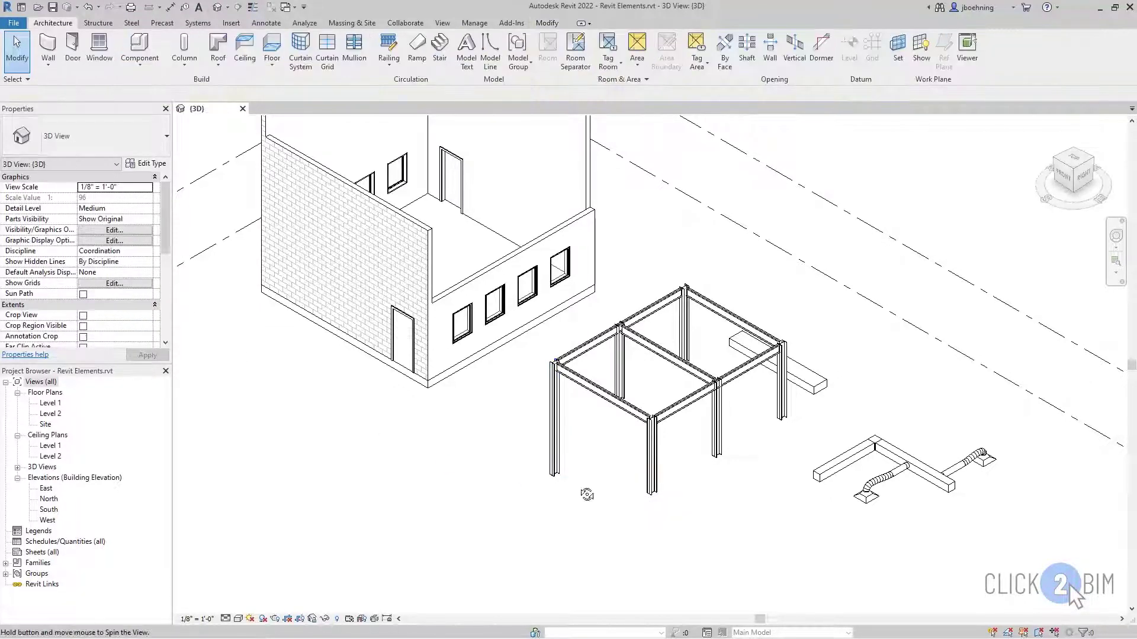
mouse_move(588, 495)
shift+middle_down()
mouse_move(682, 374)
mouse_move(670, 396)
mouse_move(613, 427)
shift+middle_up()
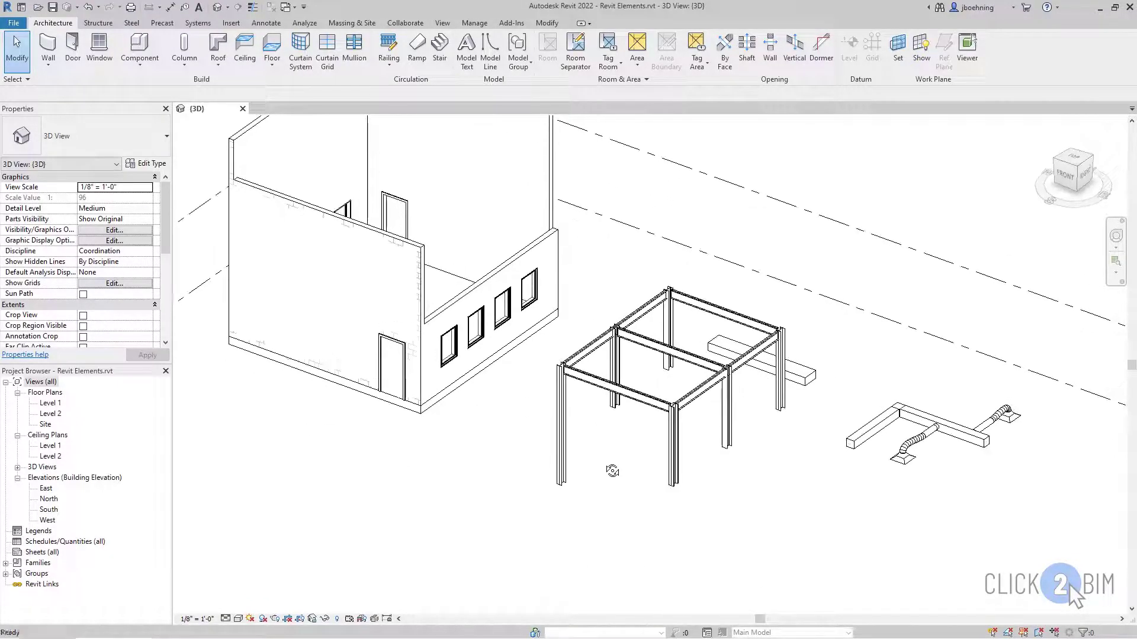
shift+middle_drag(613, 426, 568, 443)
click(569, 442)
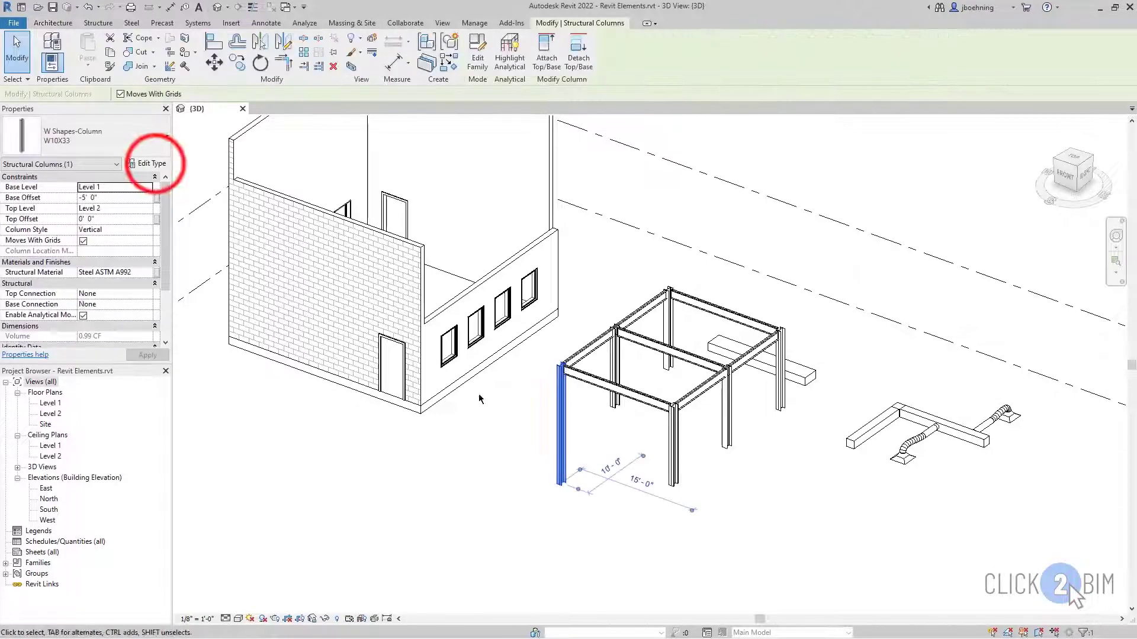
click(157, 167)
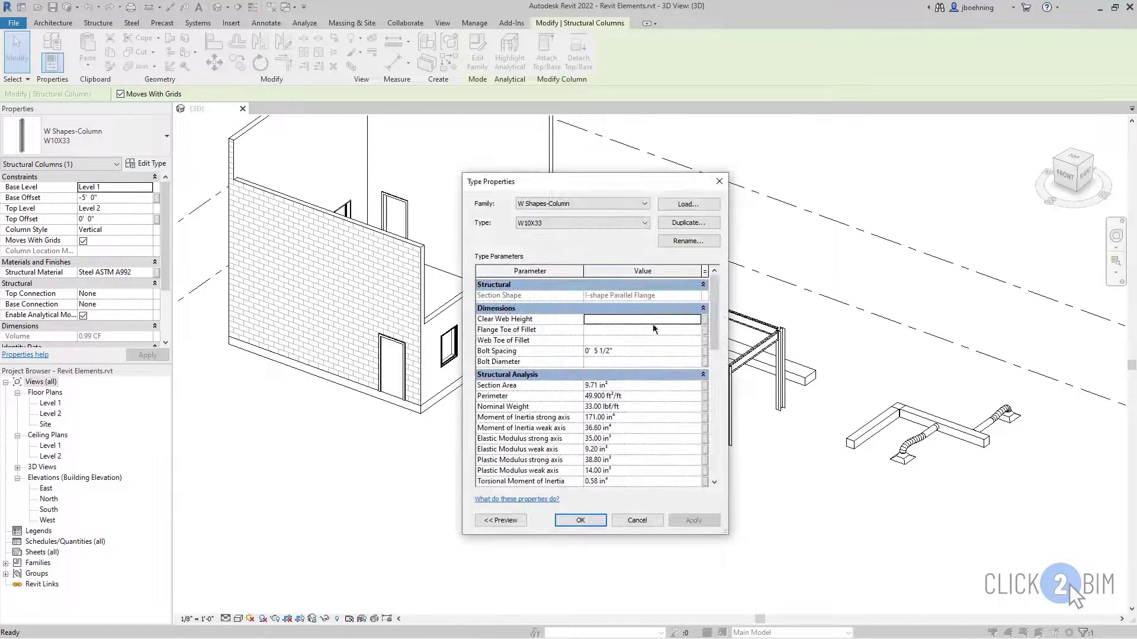
click(714, 320)
mouse_move(715, 320)
mouse_down()
mouse_move(714, 460)
mouse_move(702, 325)
mouse_up()
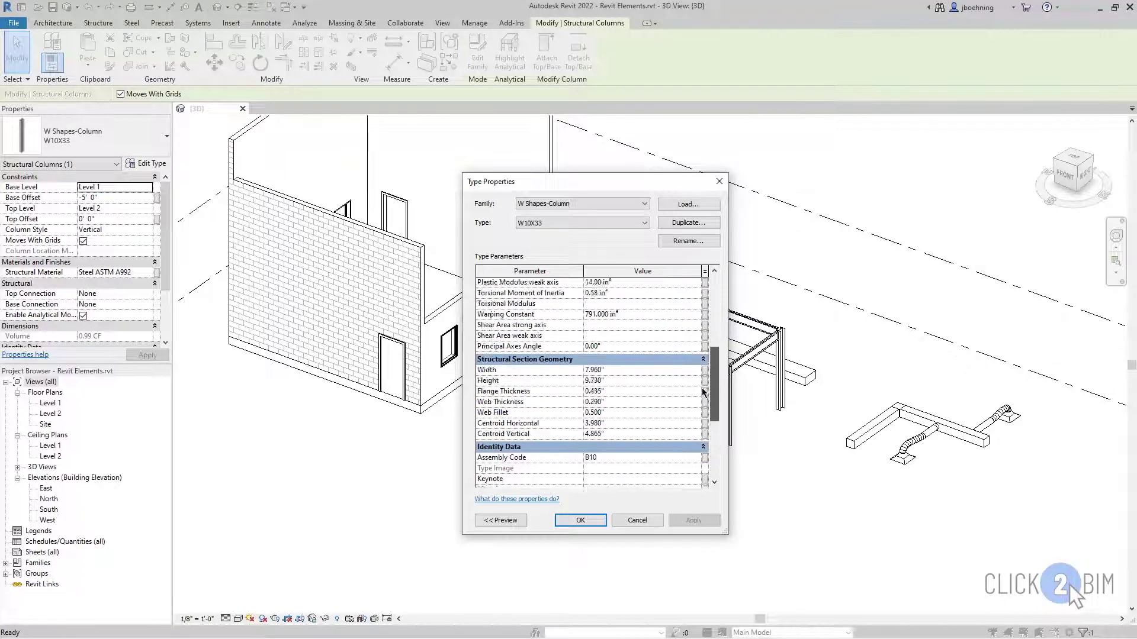
click(652, 521)
click(733, 533)
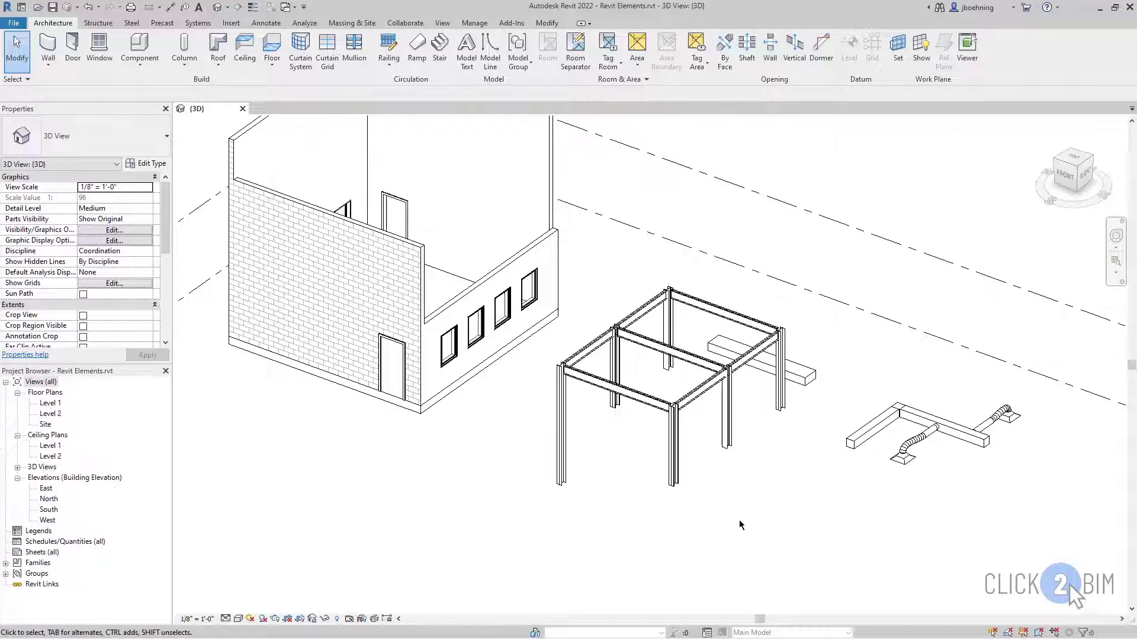
click(673, 467)
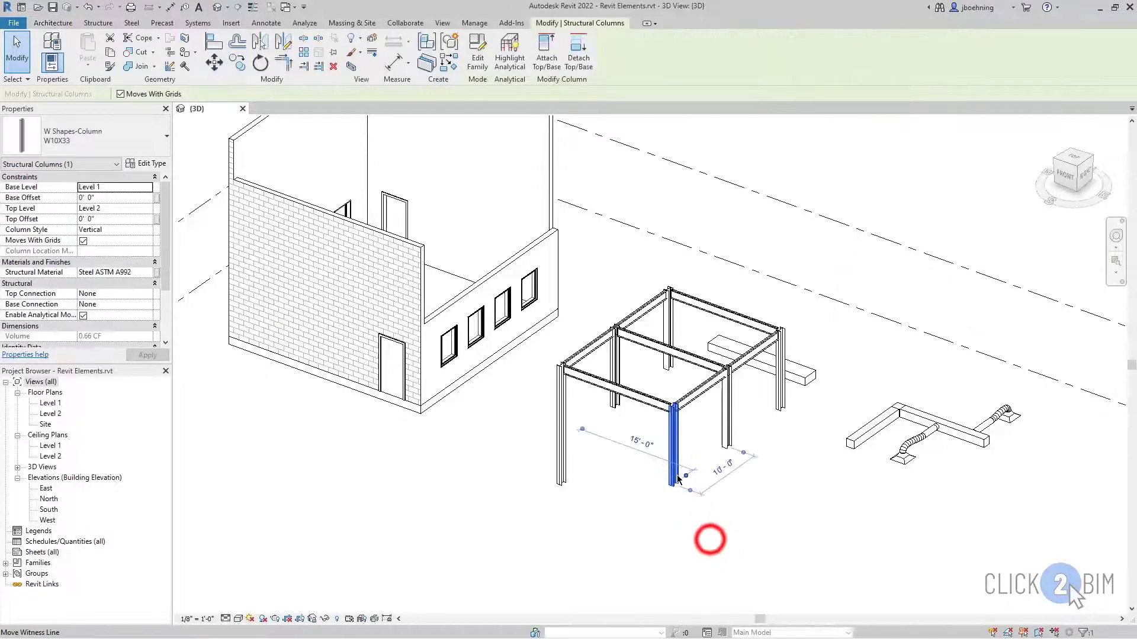
click(710, 539)
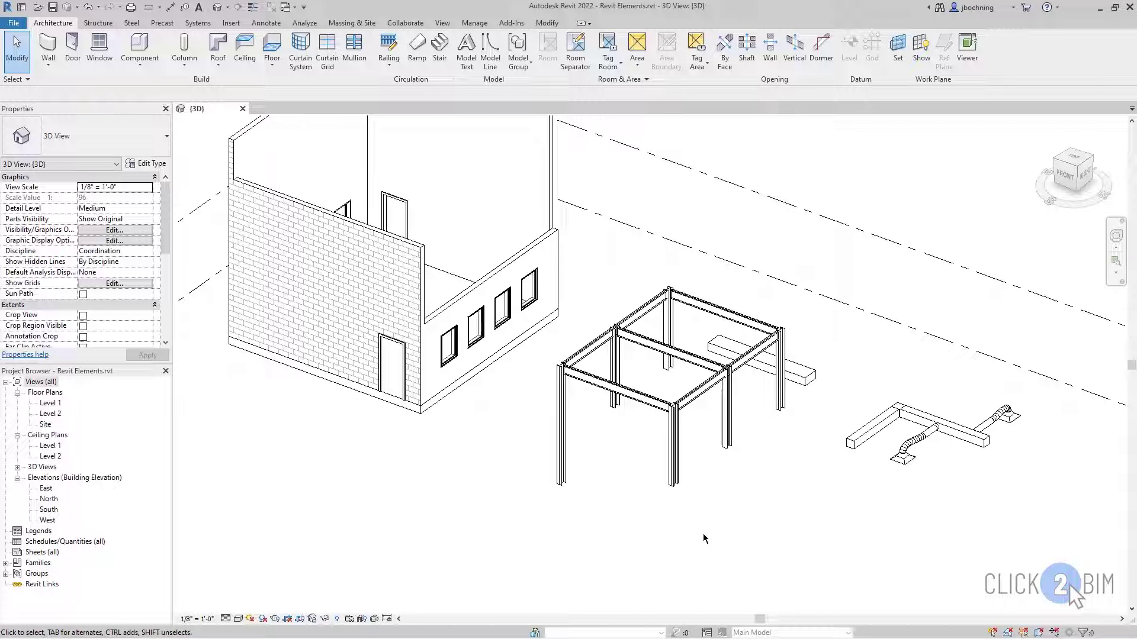
click(675, 482)
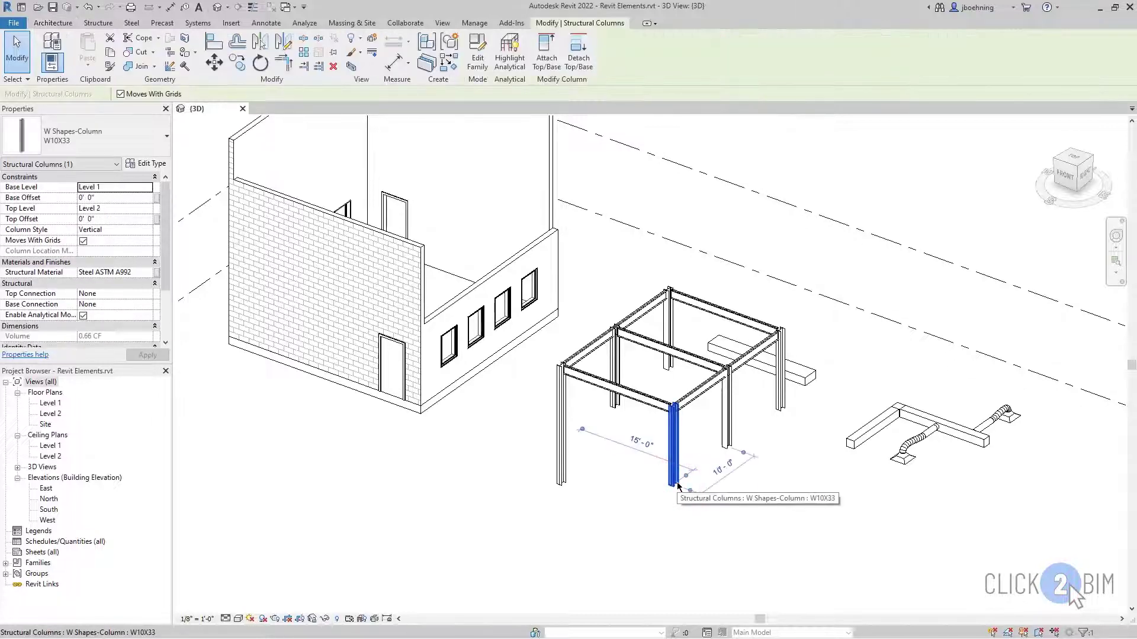
- Select all W10X33 columns in the project and set their Base Offset to -4'
right_click(509, 552)
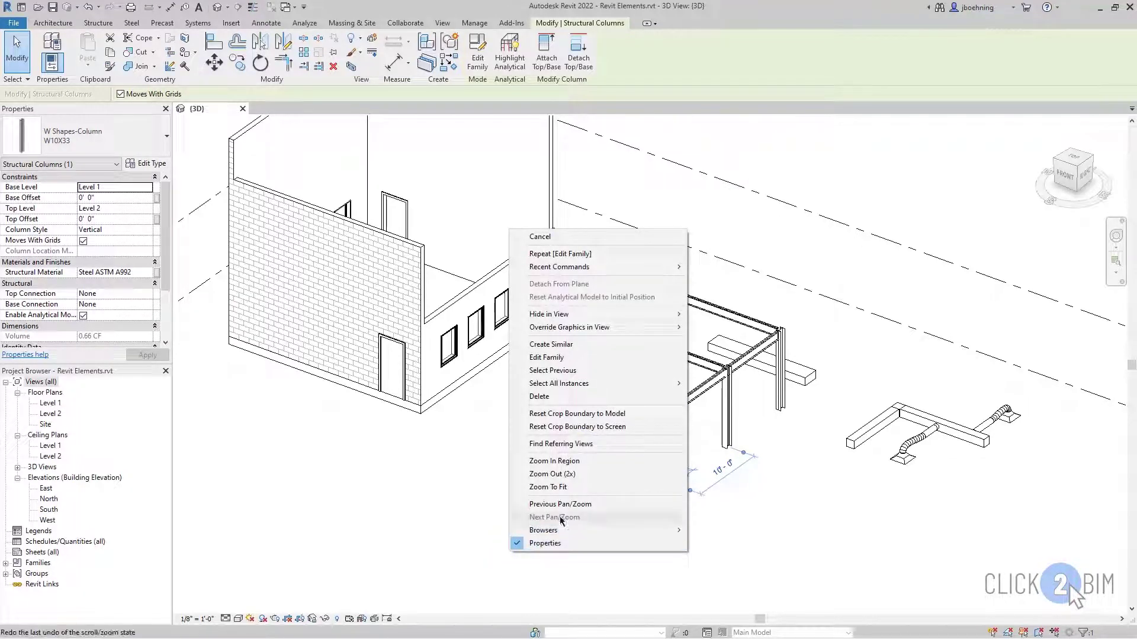
mouse_move(559, 382)
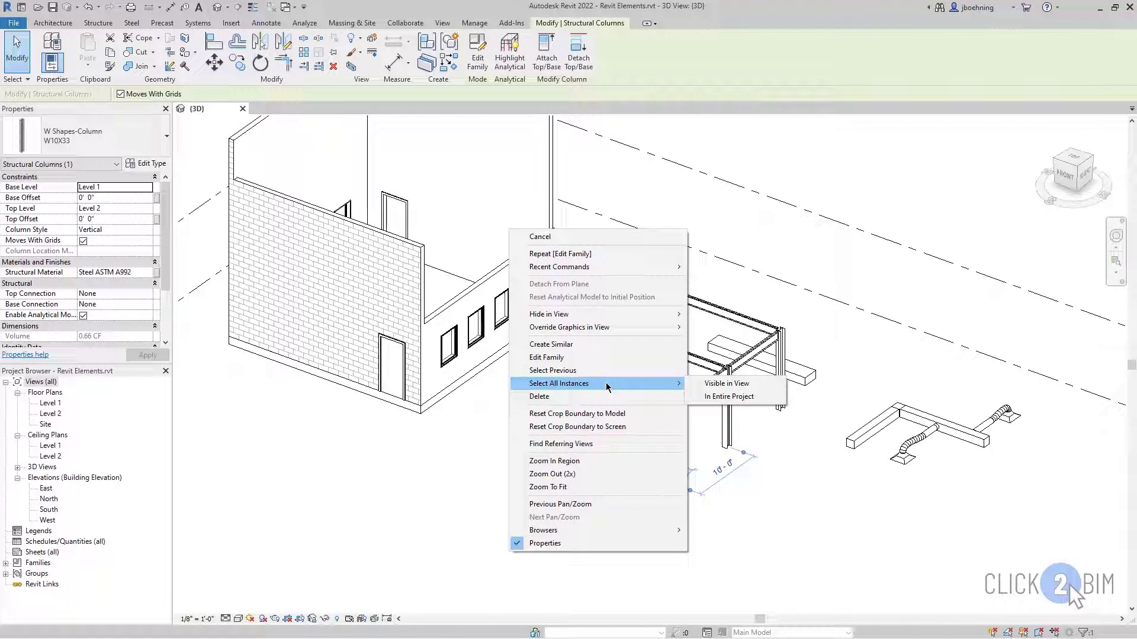
click(761, 398)
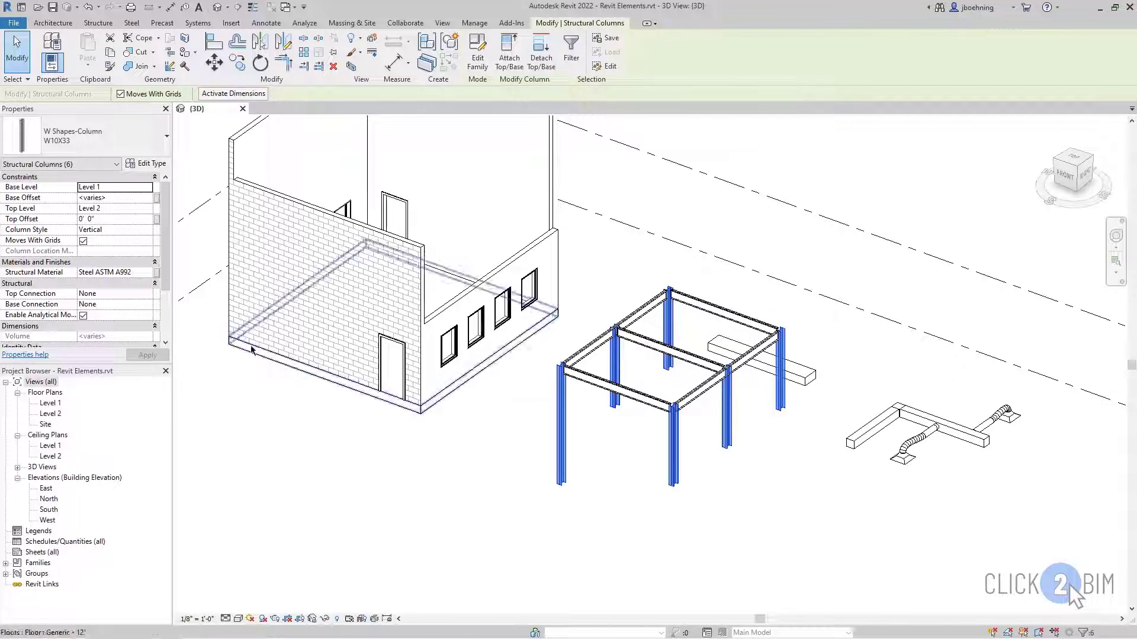
click(121, 199)
click(123, 201)
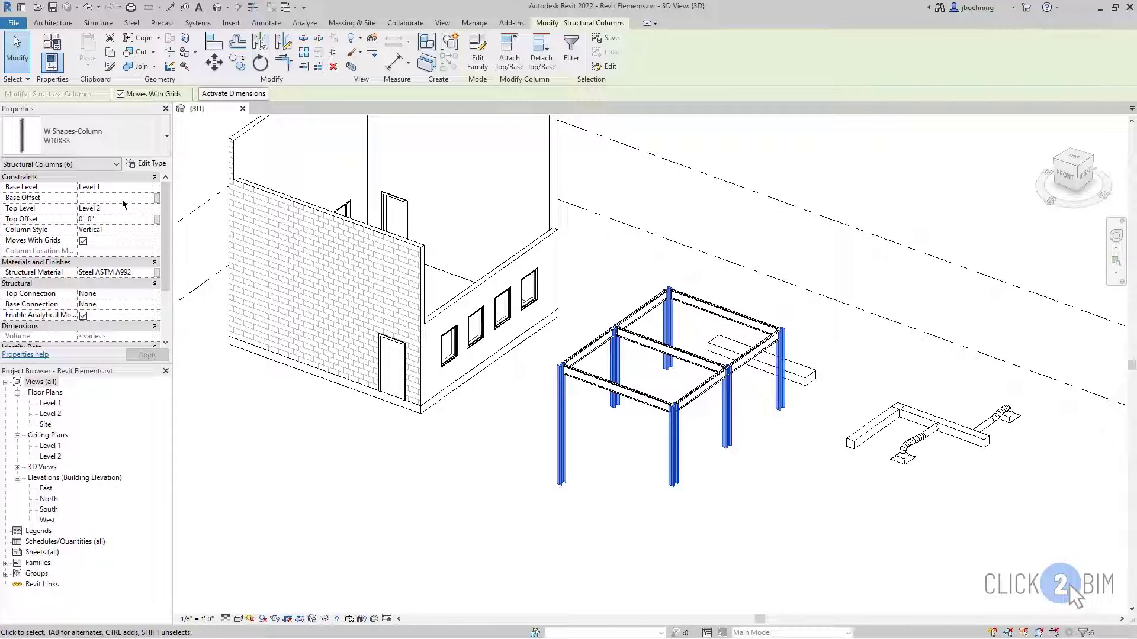
text(-4'  0")
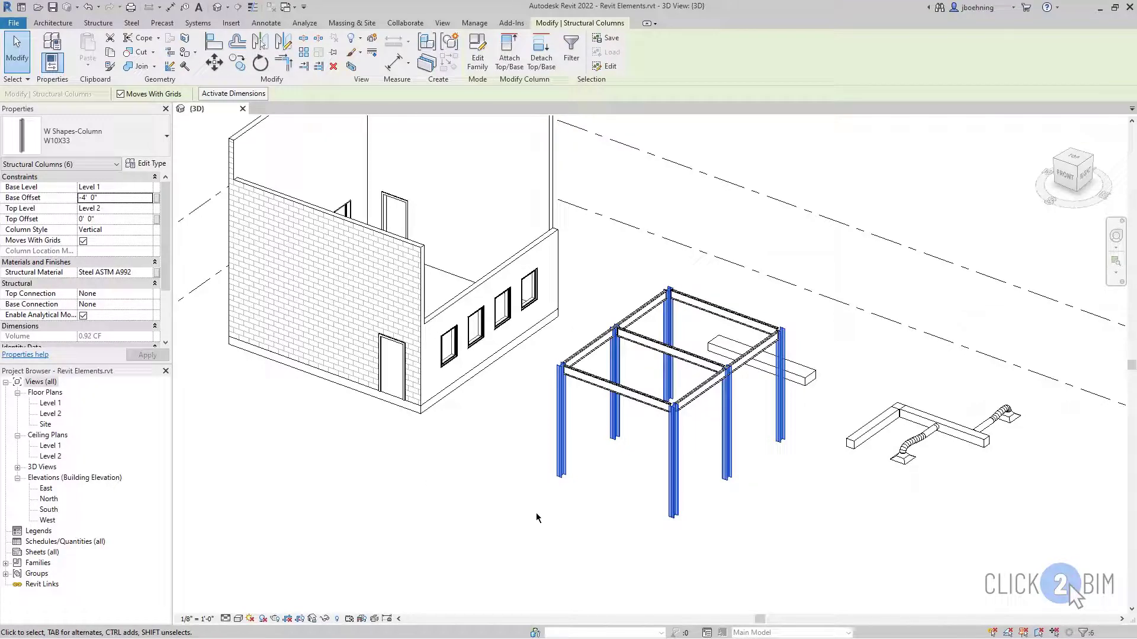
mouse_move(593, 545)
shift+middle_down()
mouse_move(746, 427)
mouse_move(617, 492)
mouse_move(582, 527)
shift+middle_up()
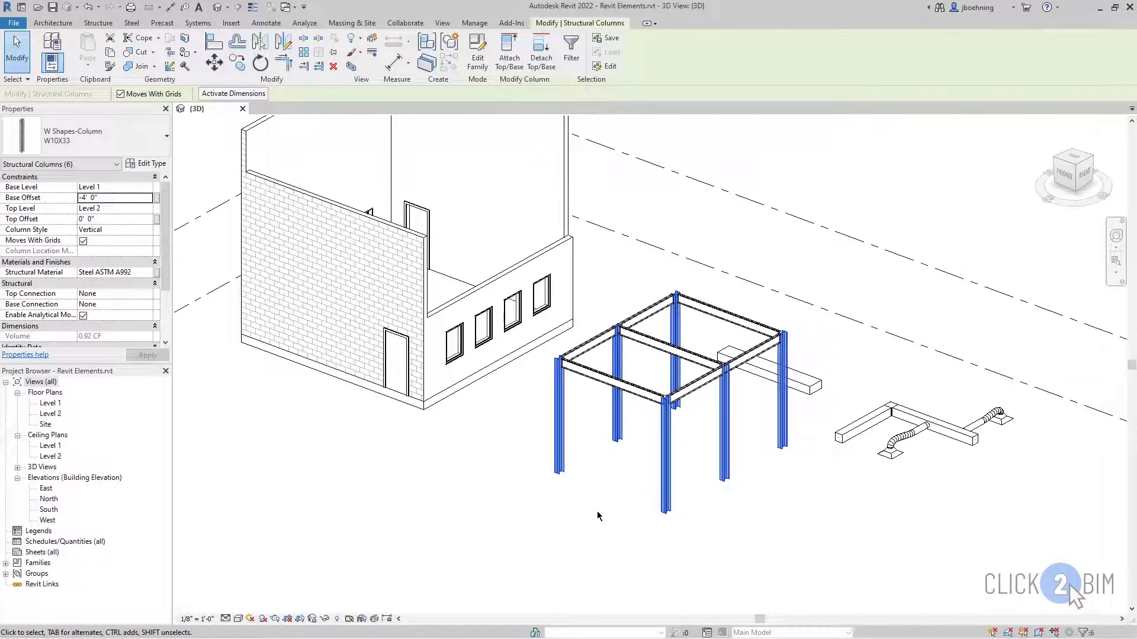
scroll(597, 512, up, 1)
- Deselect the columns and pan the 3D view toward the ductwork and diffusers
middle_drag(651, 489, 627, 508)
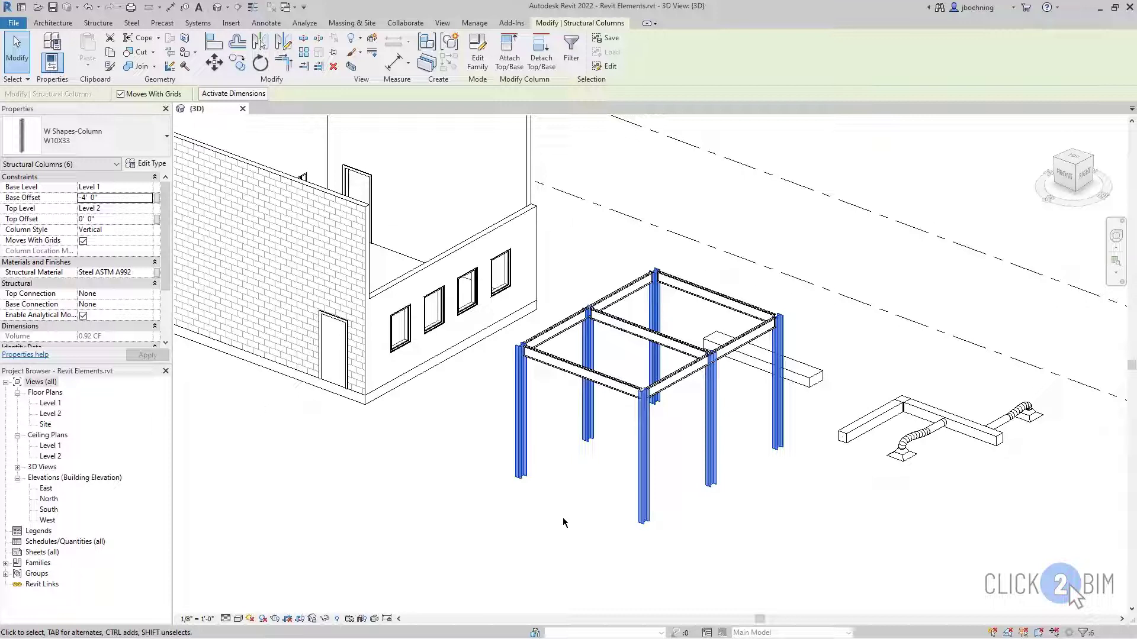
click(584, 495)
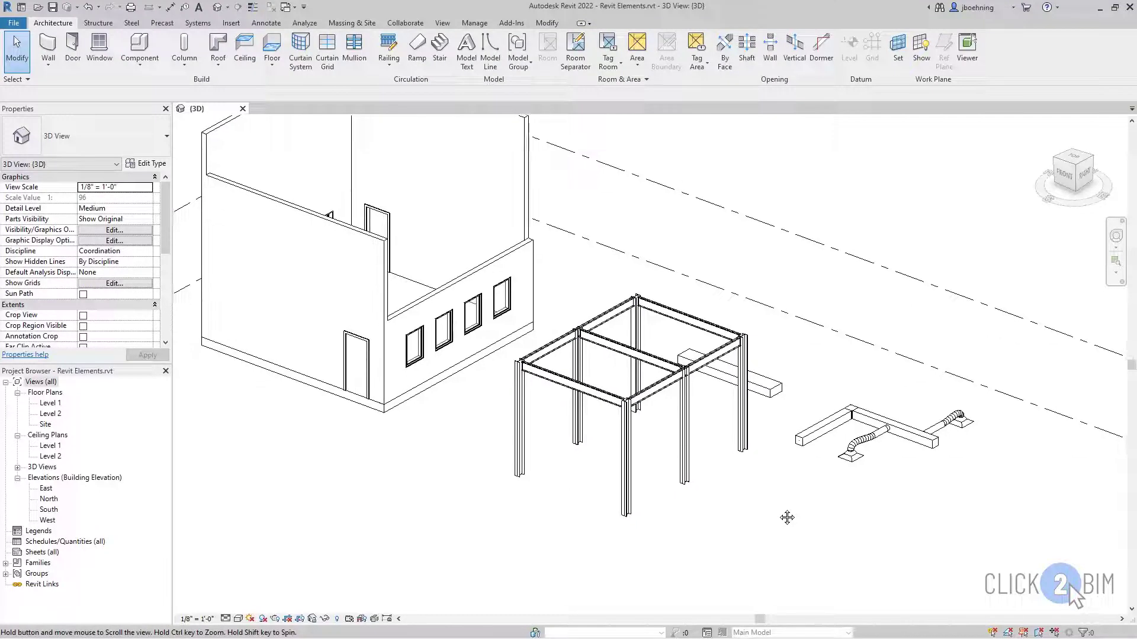
middle_drag(785, 517, 596, 520)
- Set the near supply diffuser's Elevation from Level to 7'
scroll(888, 495, up, 1)
click(686, 448)
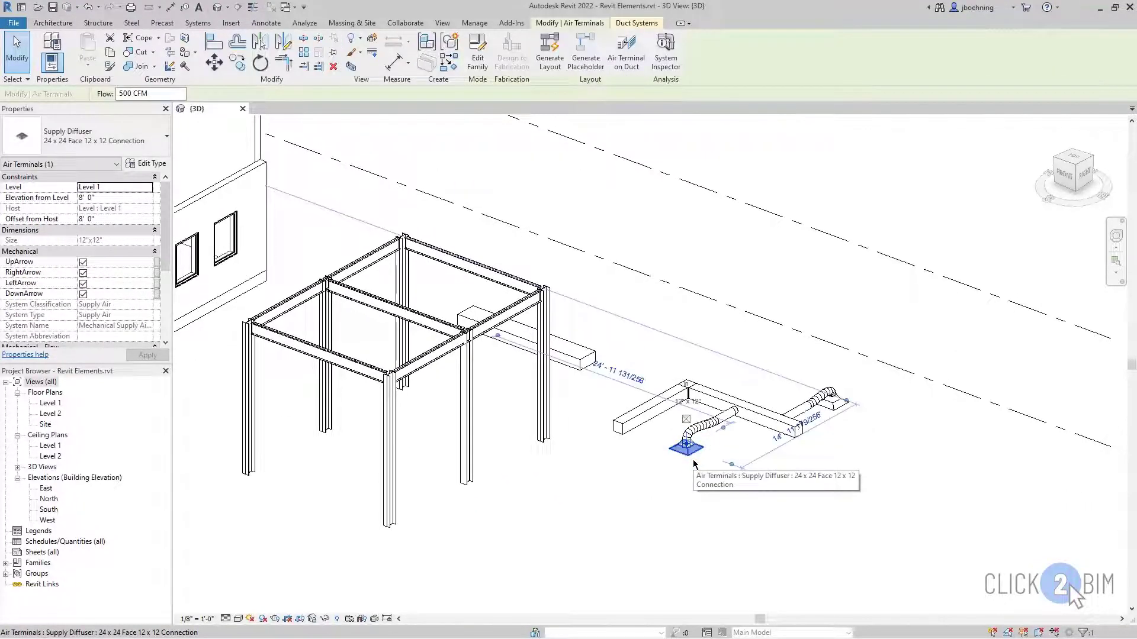
click(107, 198)
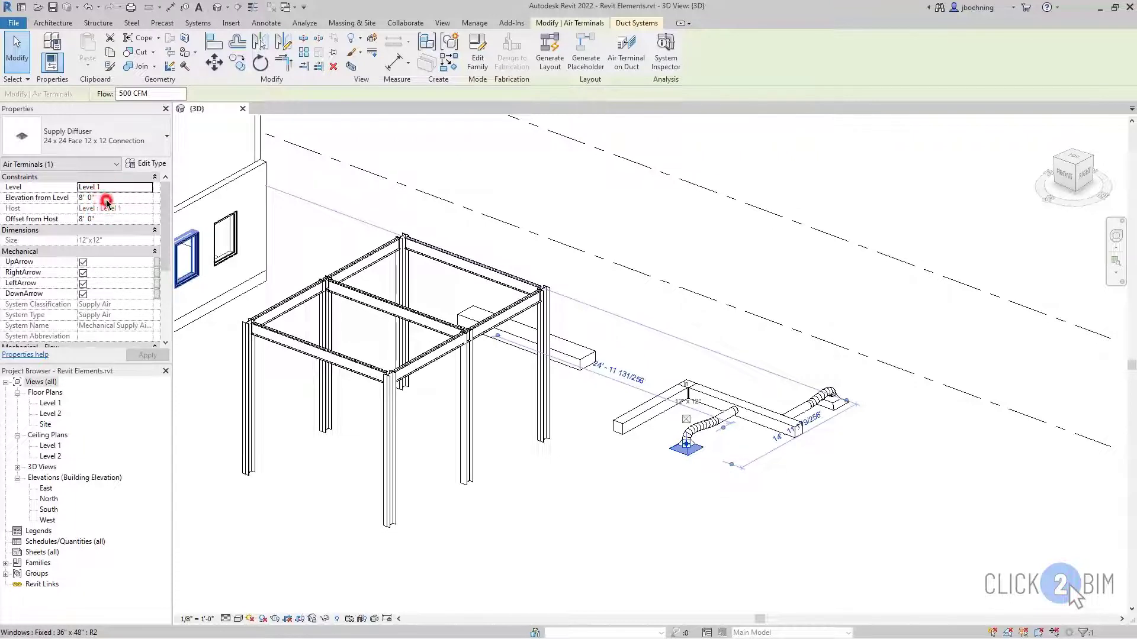
text(7)
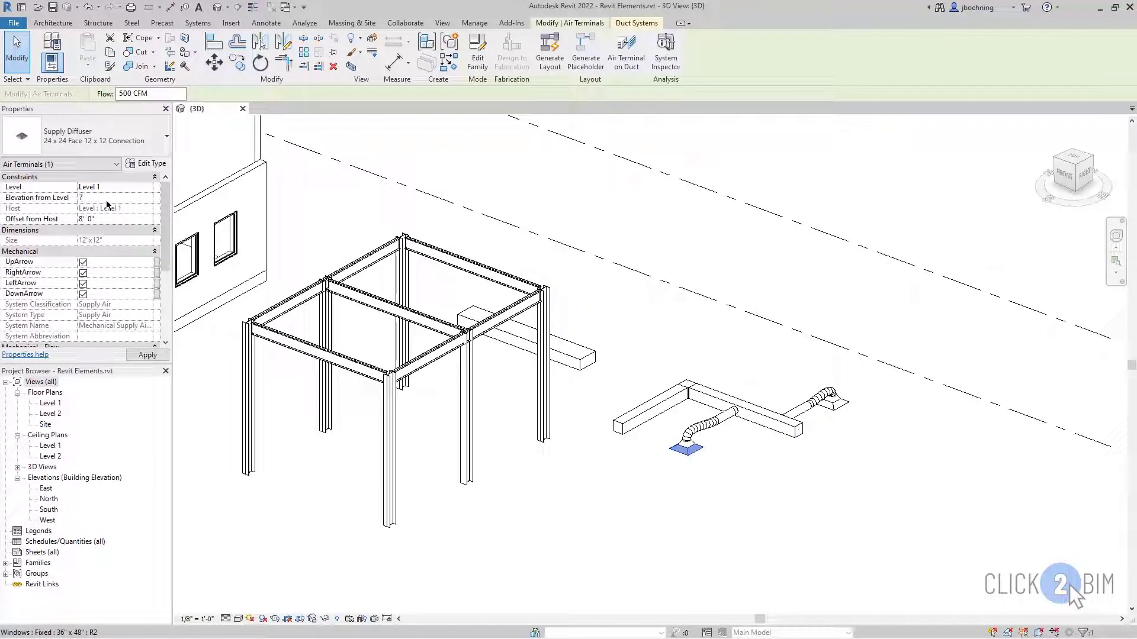
key(Return)
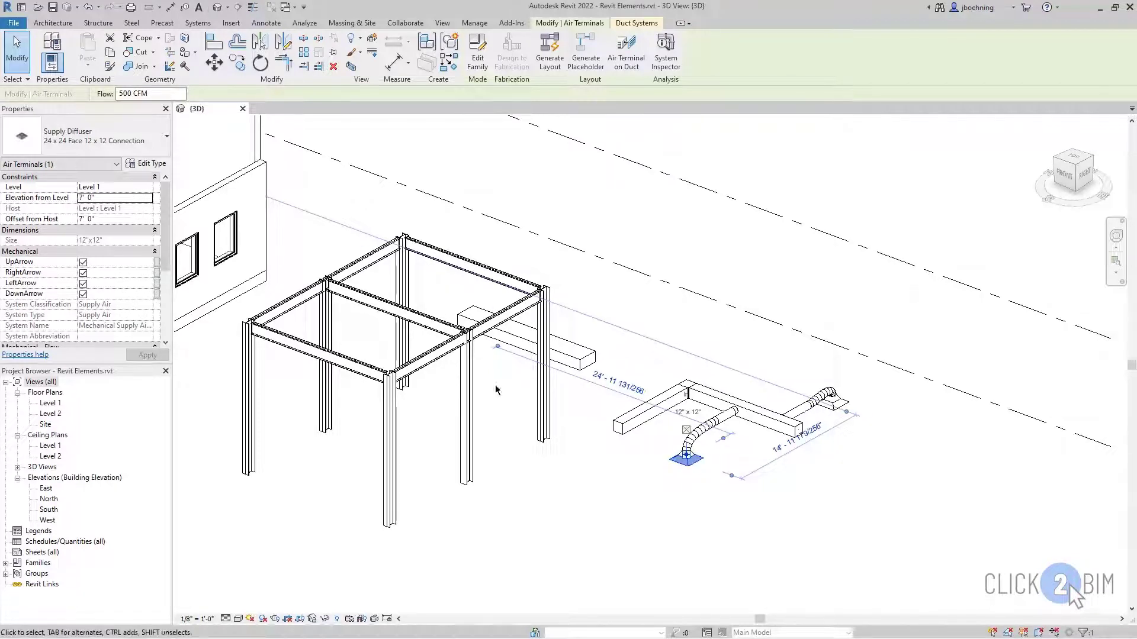
- Set the 24 x 24 Face 12 x 12 Connection diffuser type's width and height to 4'
click(151, 163)
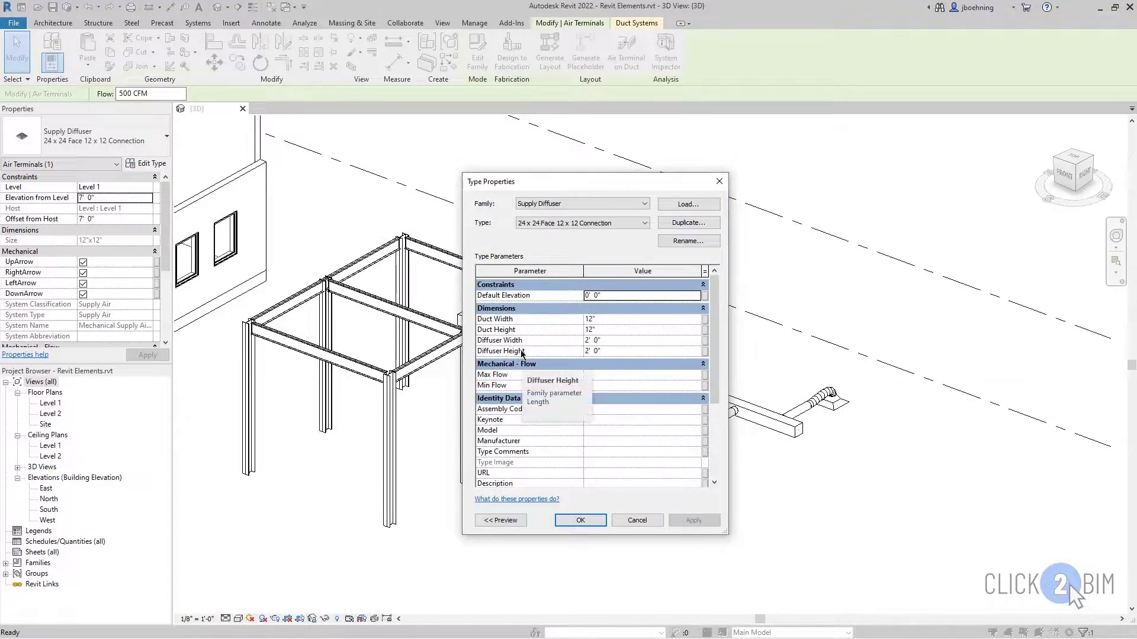
click(615, 351)
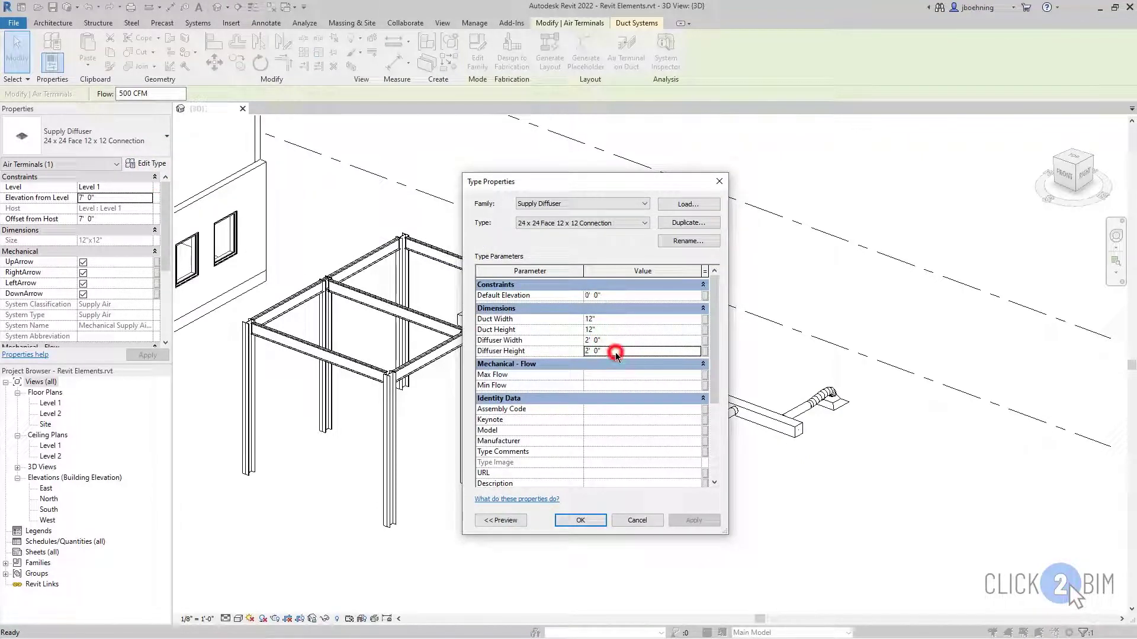
click(612, 342)
text(4)
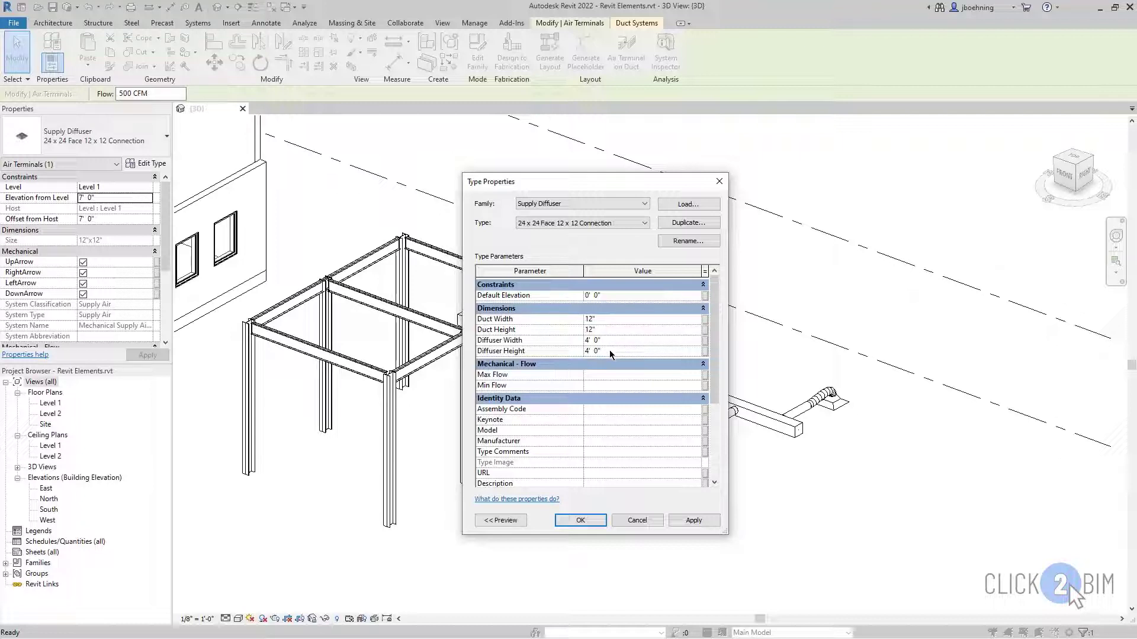
click(592, 522)
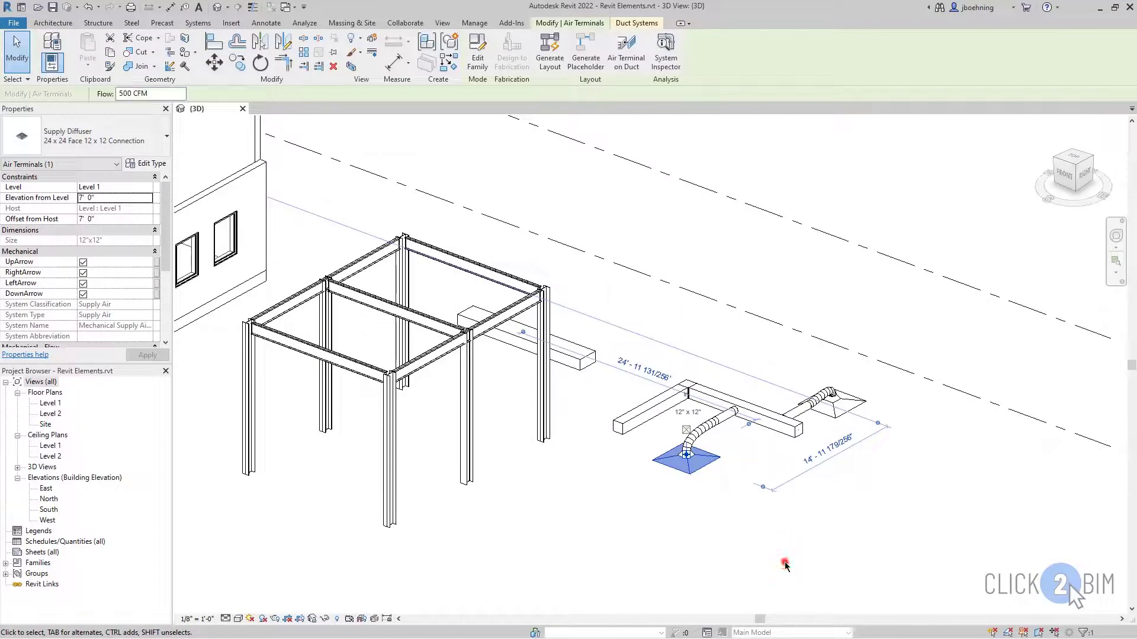
- Deselect the diffuser and zoom out the 3D view to show the whole building with both diffusers
click(784, 564)
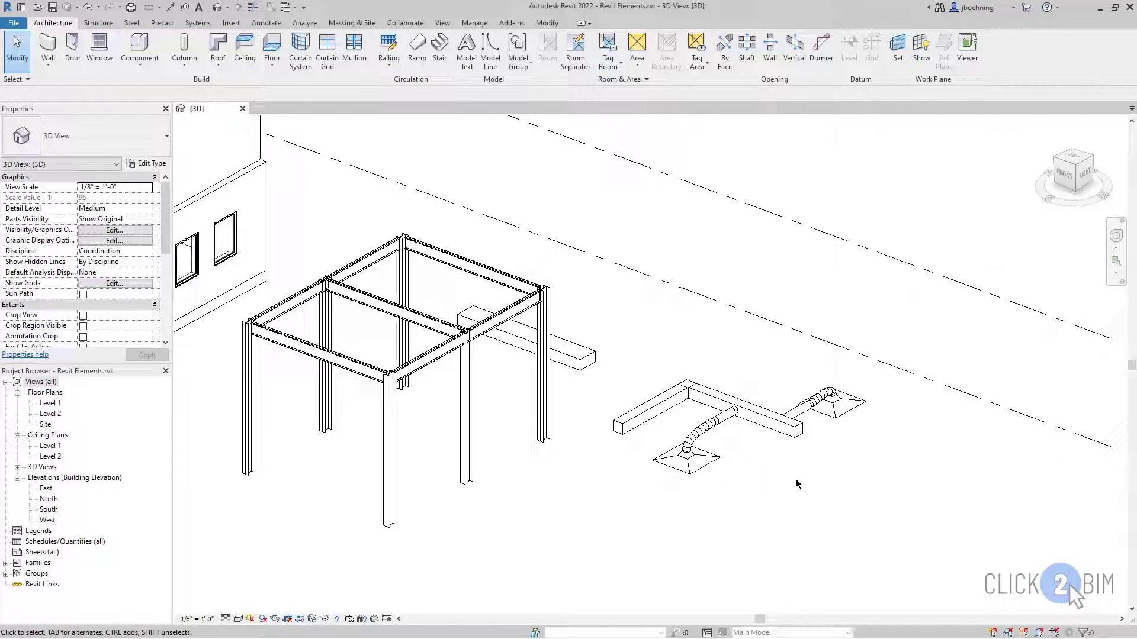
scroll(795, 479, down, 3)
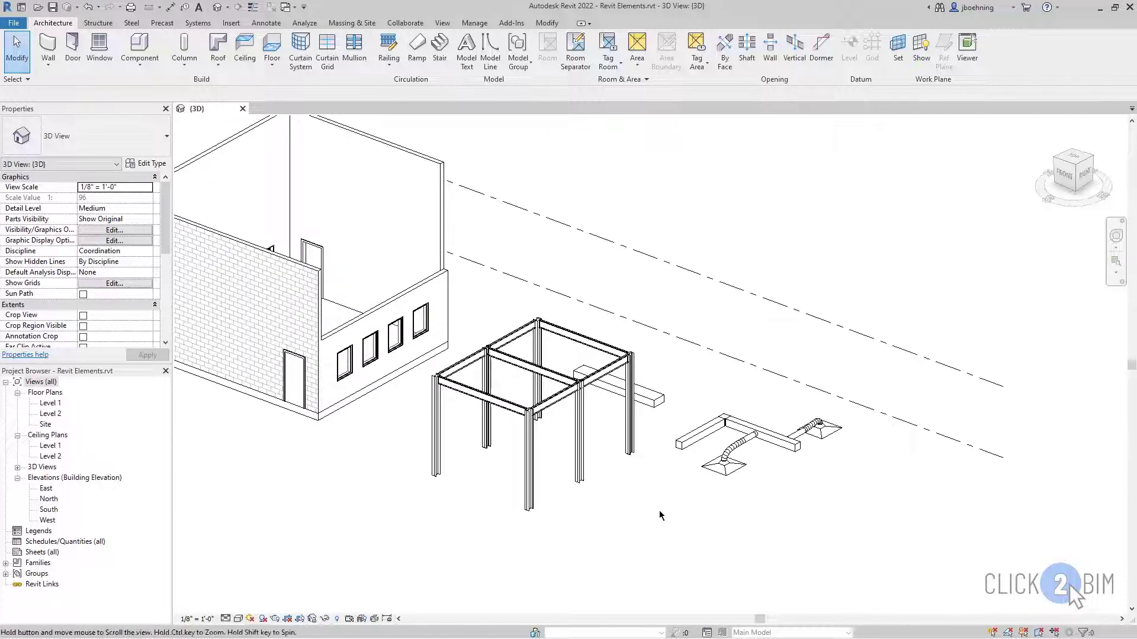
middle_drag(655, 477, 760, 520)
scroll(761, 520, down, 1)
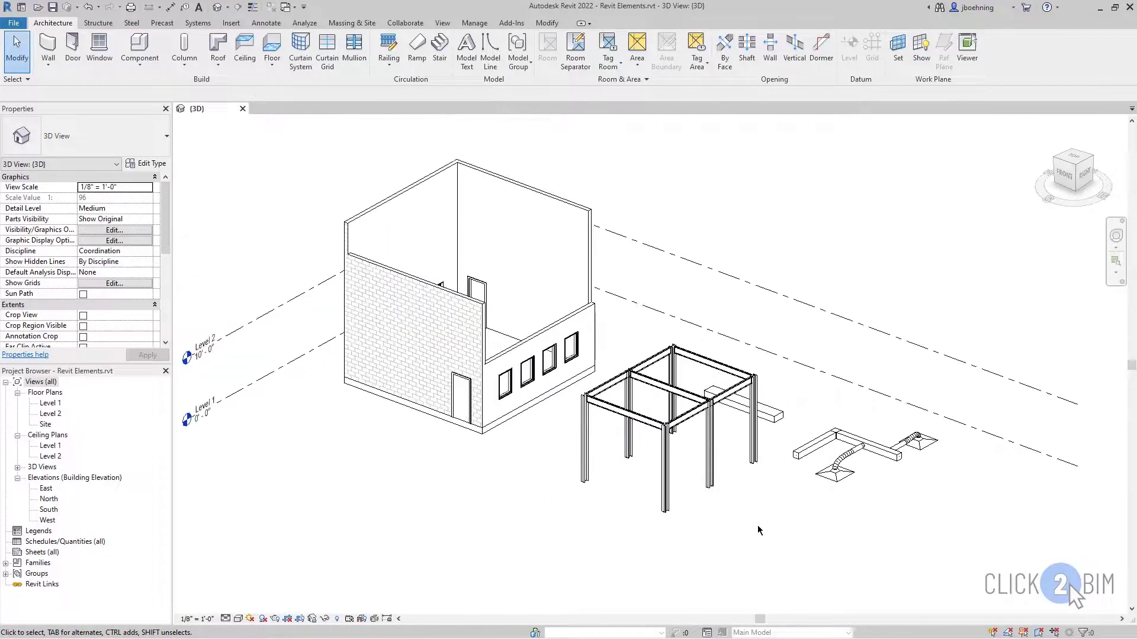